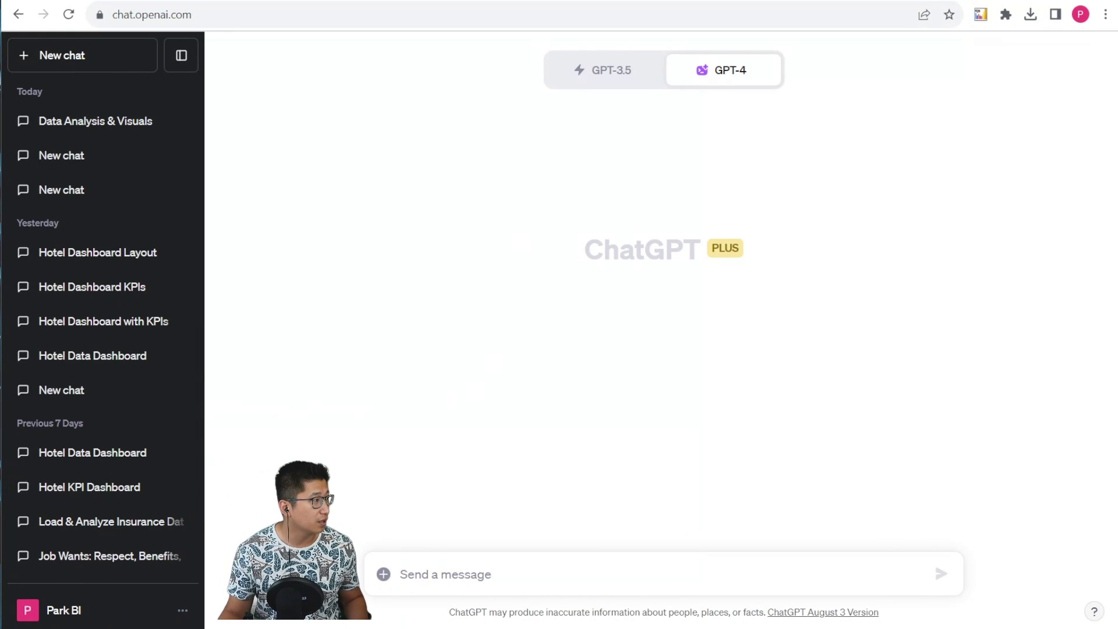
Check the current subscription plan from the account menu
left_click(185, 615)
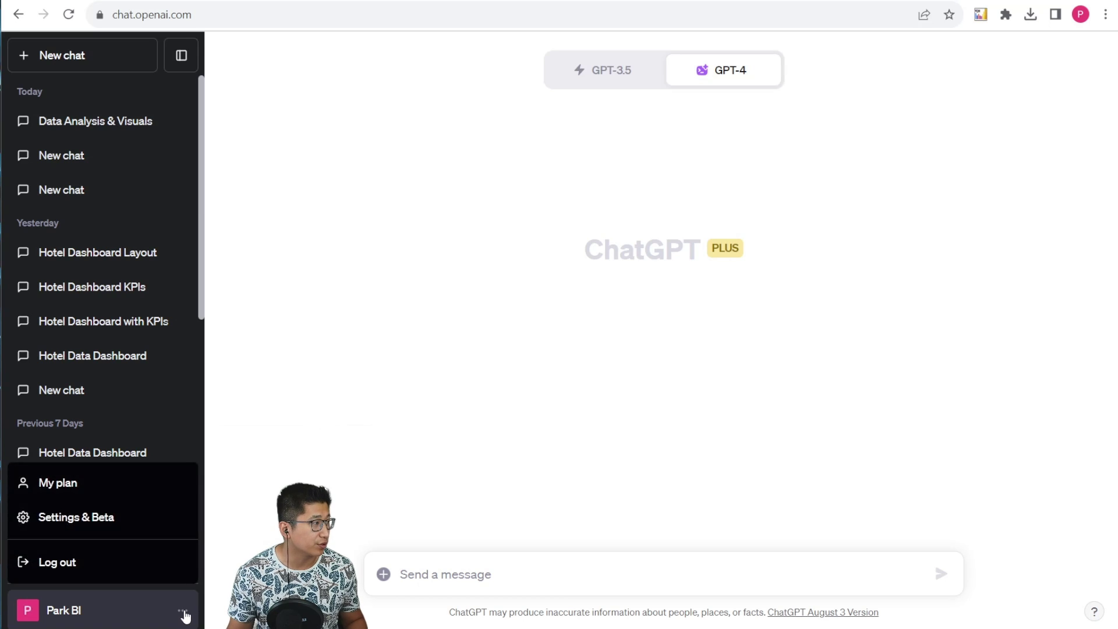
left_click(107, 495)
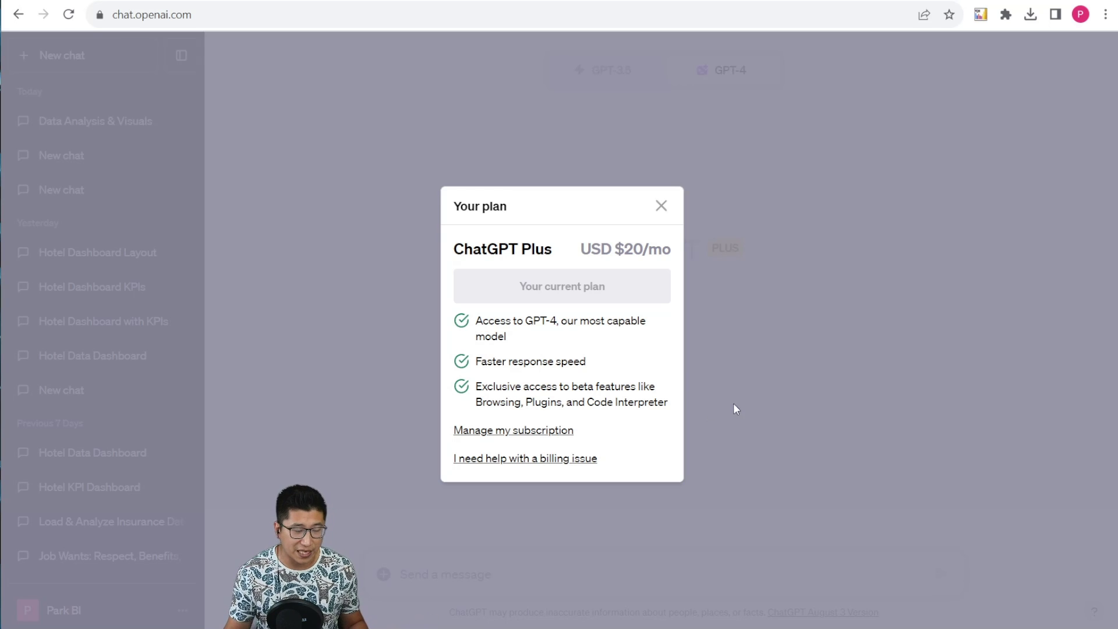
left_click(661, 205)
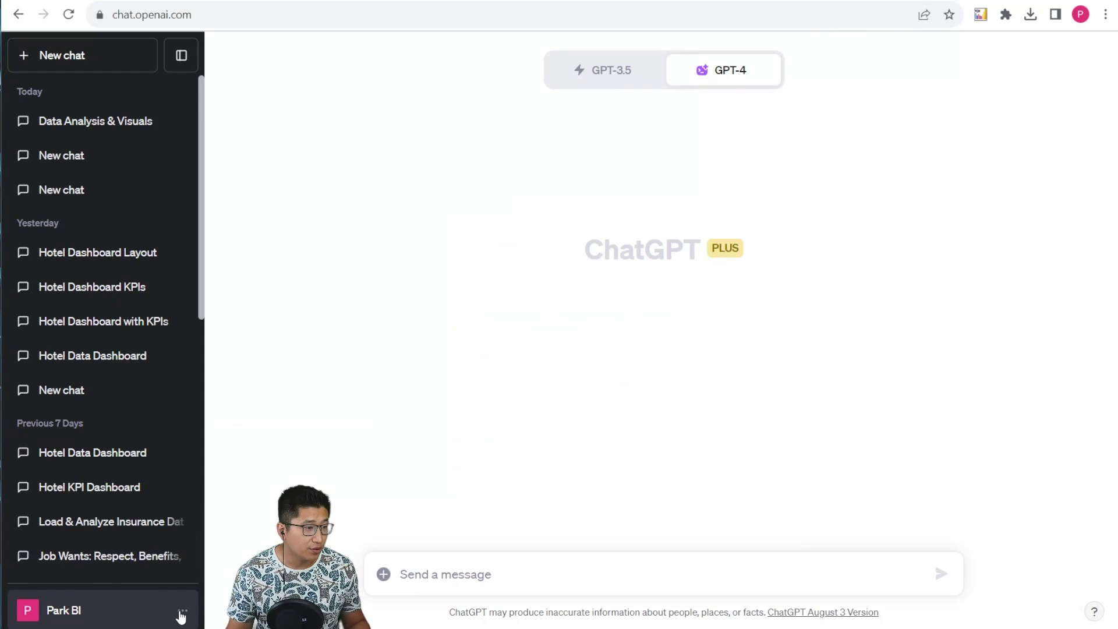
Confirm Code interpreter is on under Beta features, then hide the chat history sidebar
left_click(180, 611)
left_click(157, 527)
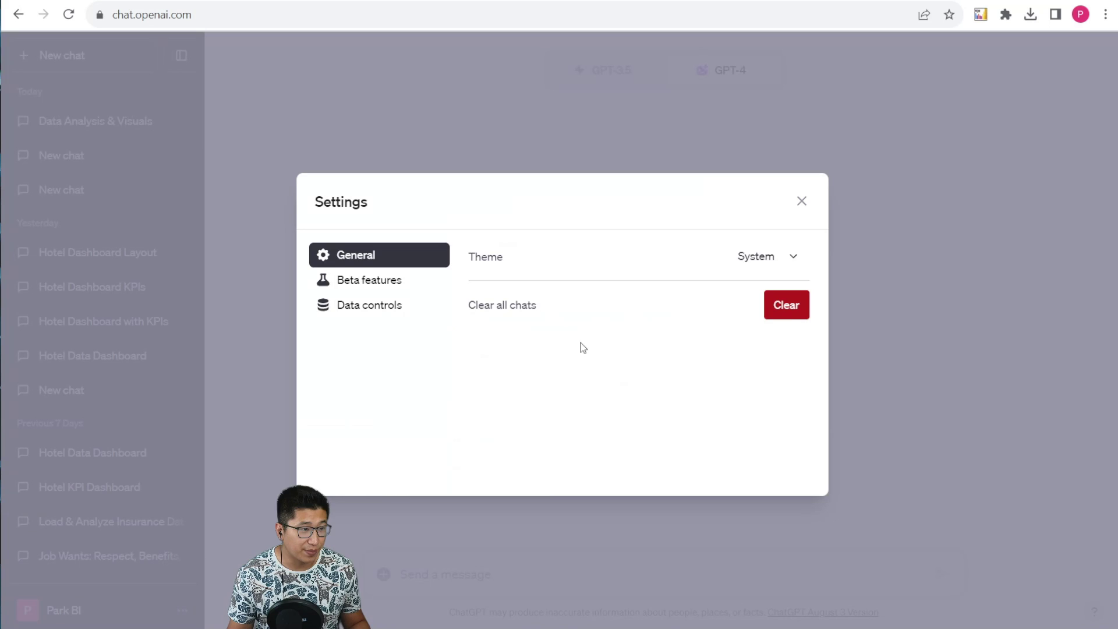
left_click(402, 286)
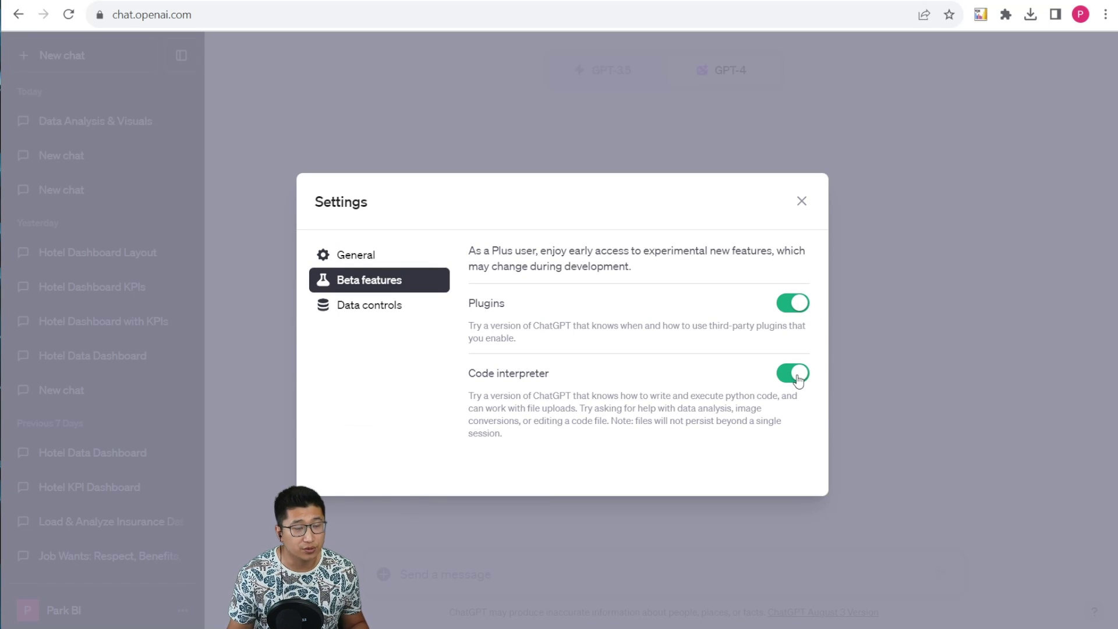
key("Down")
left_click(794, 207)
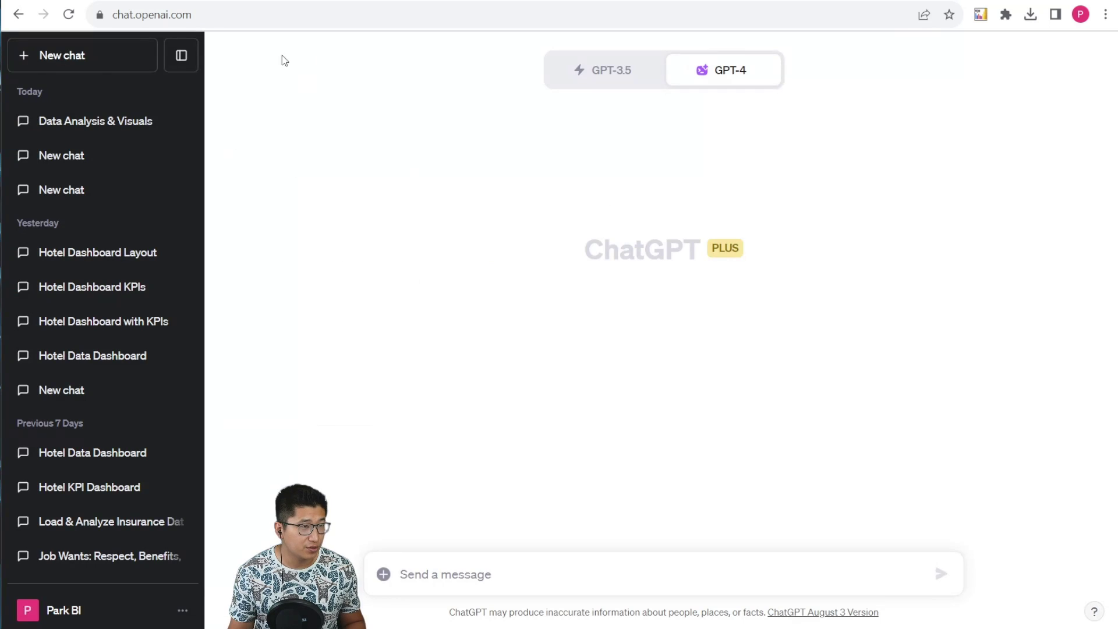
left_click(182, 57)
mouse_move(641, 80)
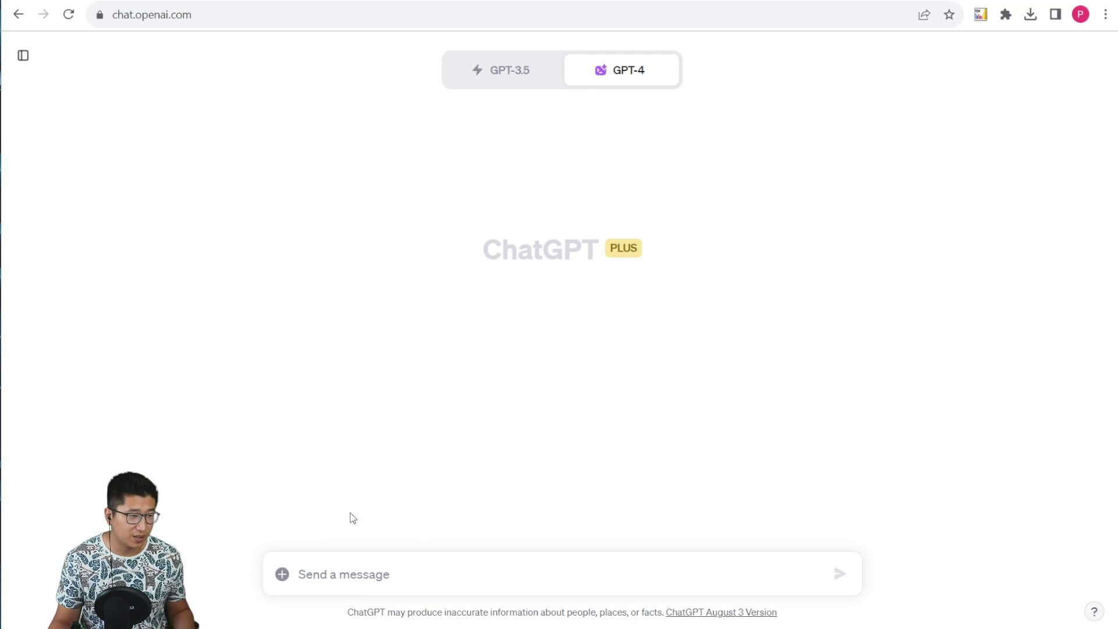
Attach hotel_bookings.xlsx to the message and view its hotel_bookings data sheet in Excel
left_click(283, 574)
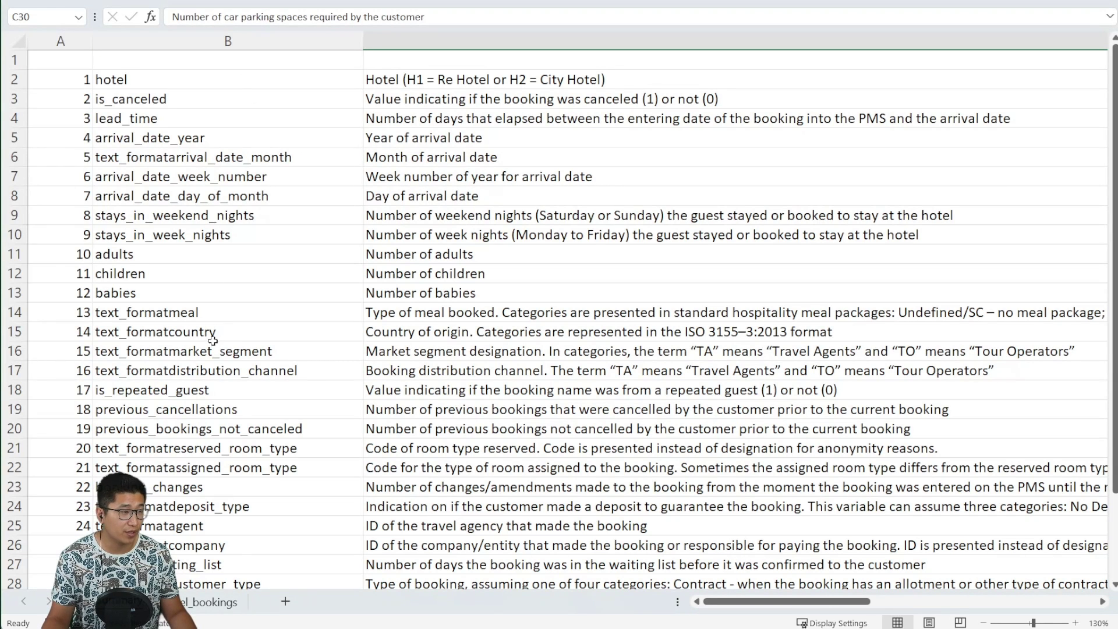
left_click(216, 604)
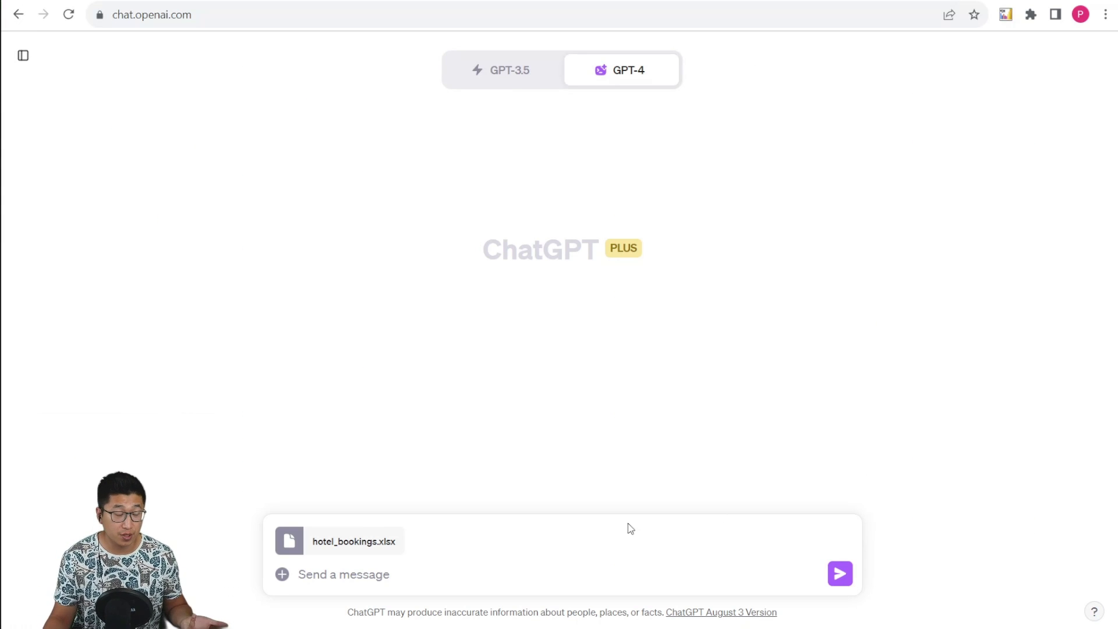
Send hotel_bookings.xlsx with a request to load, analyze and check it for inconsistencies
left_click(407, 581)
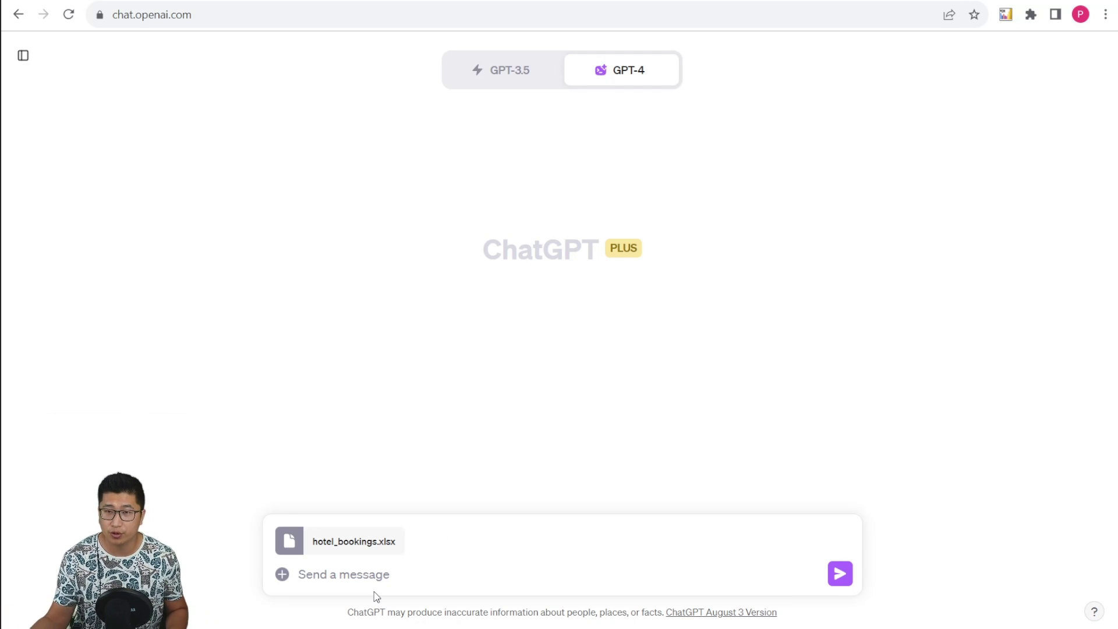
type("Load this data and analyze it, check for inconsistencies")
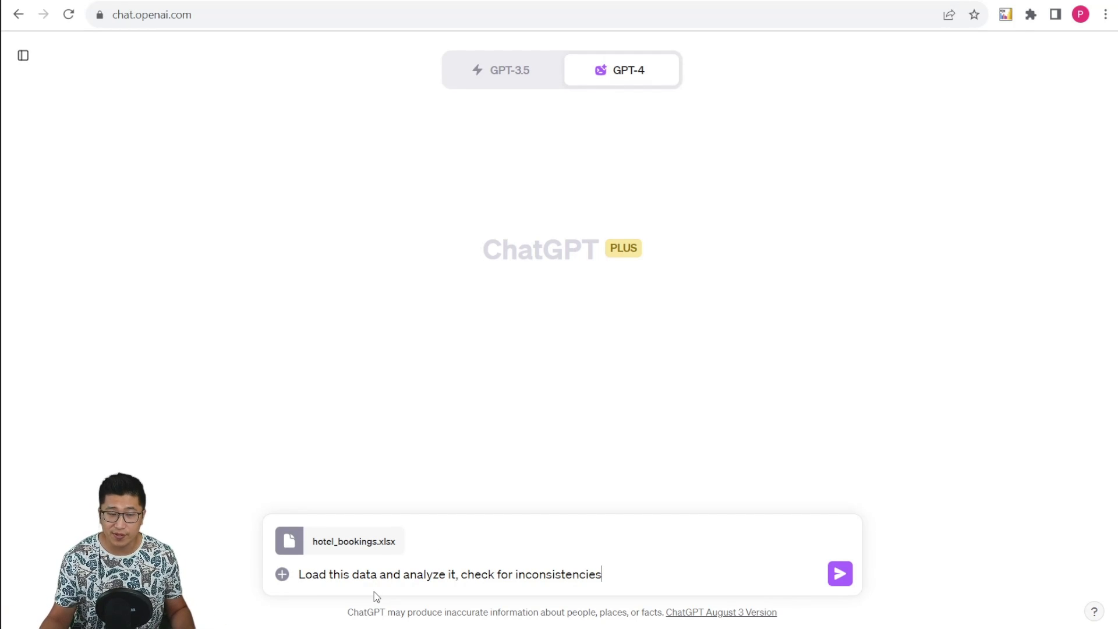
left_click(847, 580)
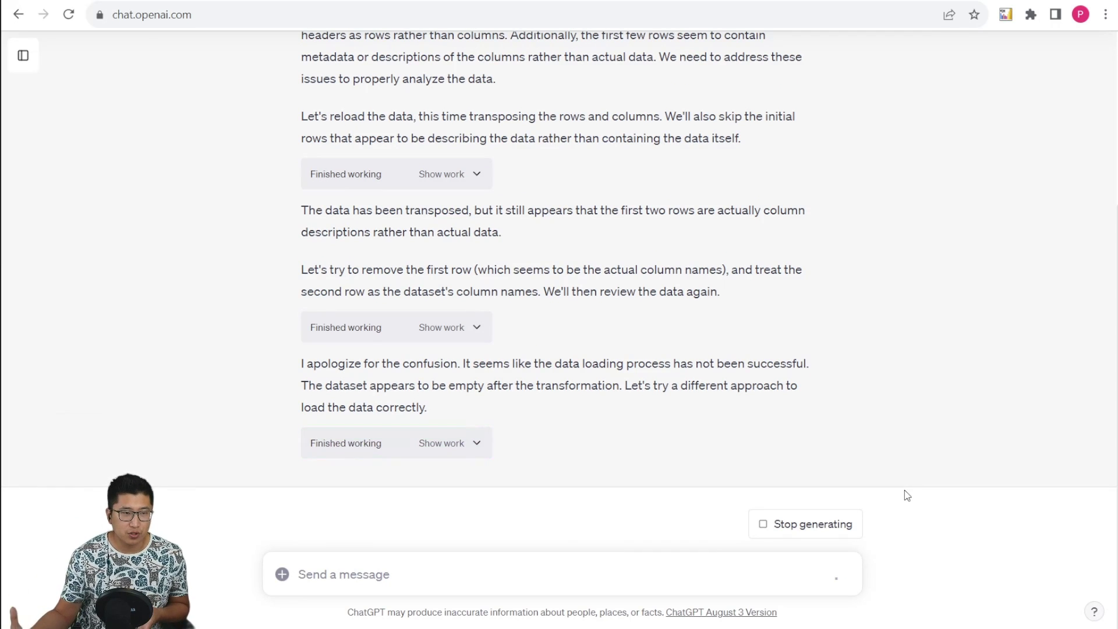
Review the reply saying the first 100 rows hold only column descriptions
scroll(886, 457, "up", 2)
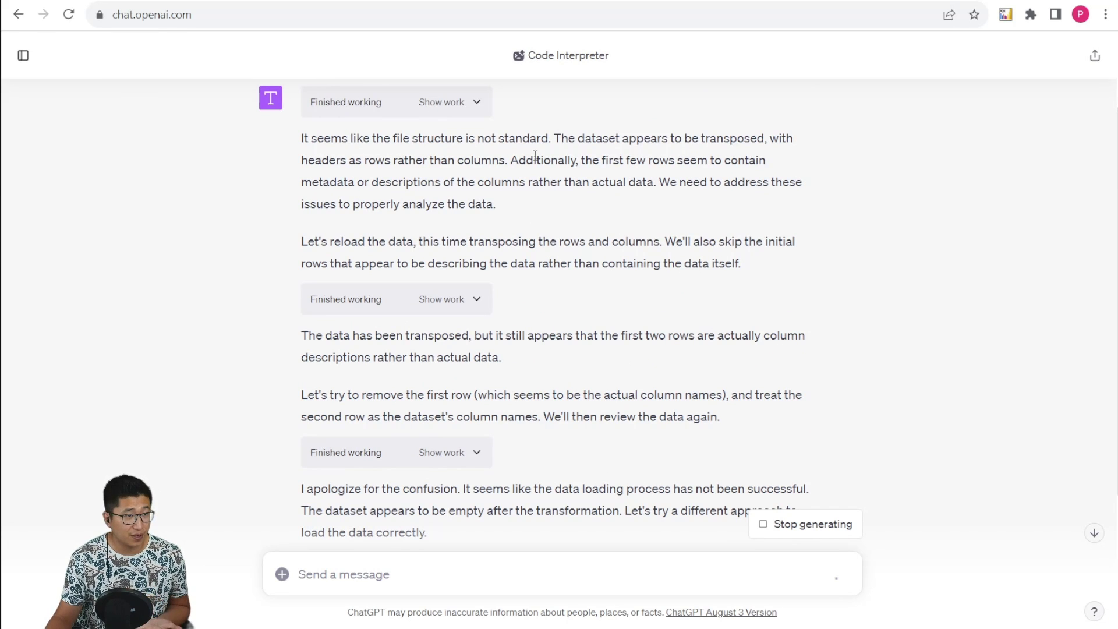
scroll(522, 369, "down", 1)
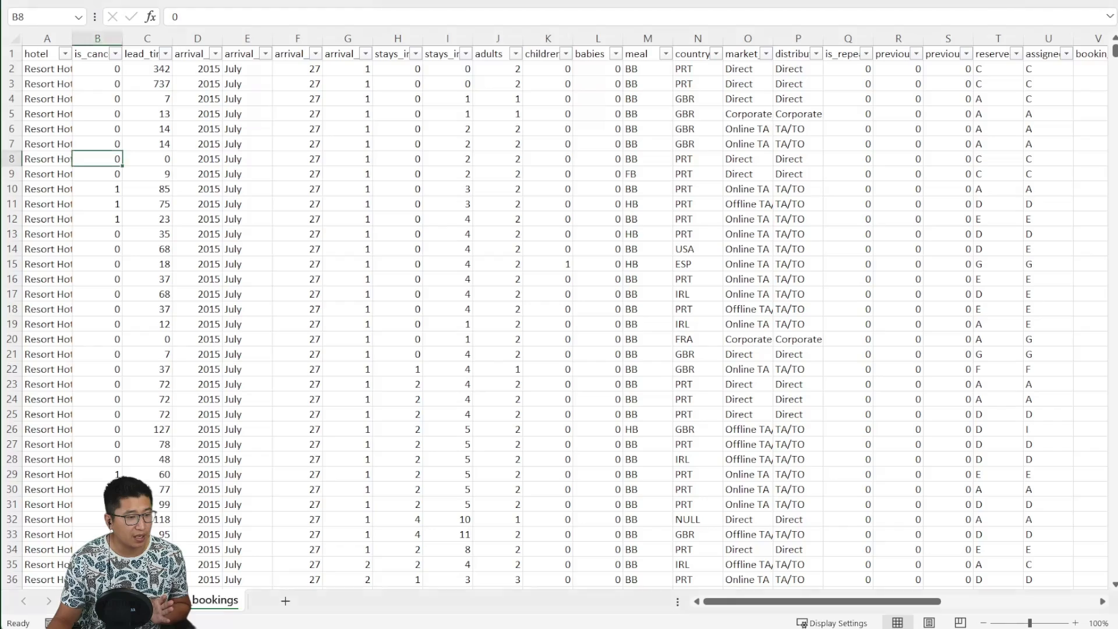
key("ctrl+Page_Up")
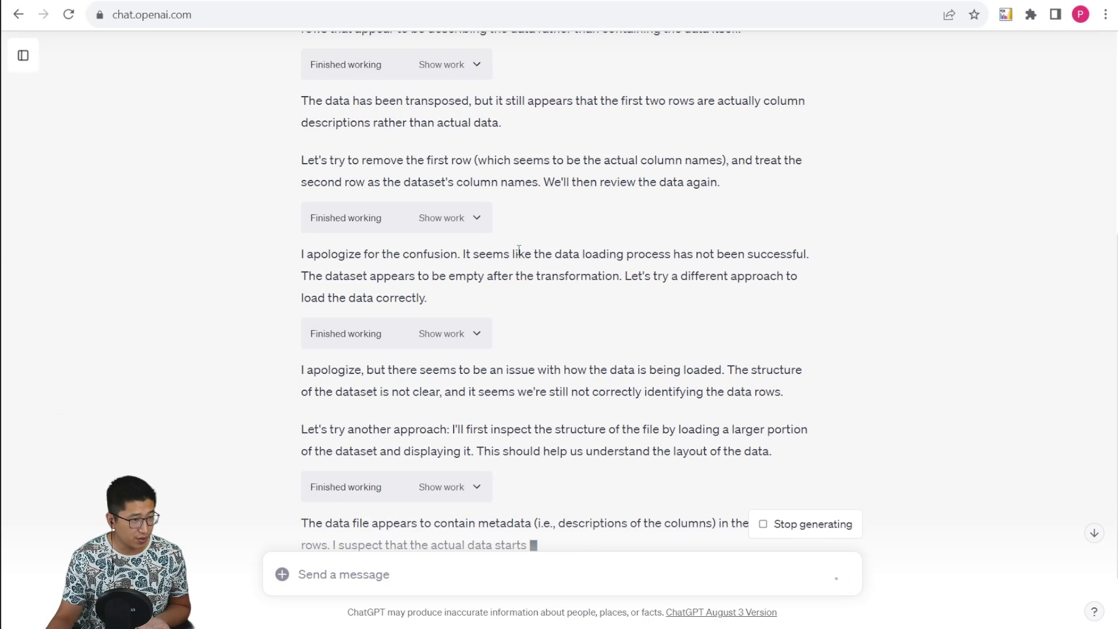
left_click_drag(532, 254, 659, 274)
left_click(736, 326)
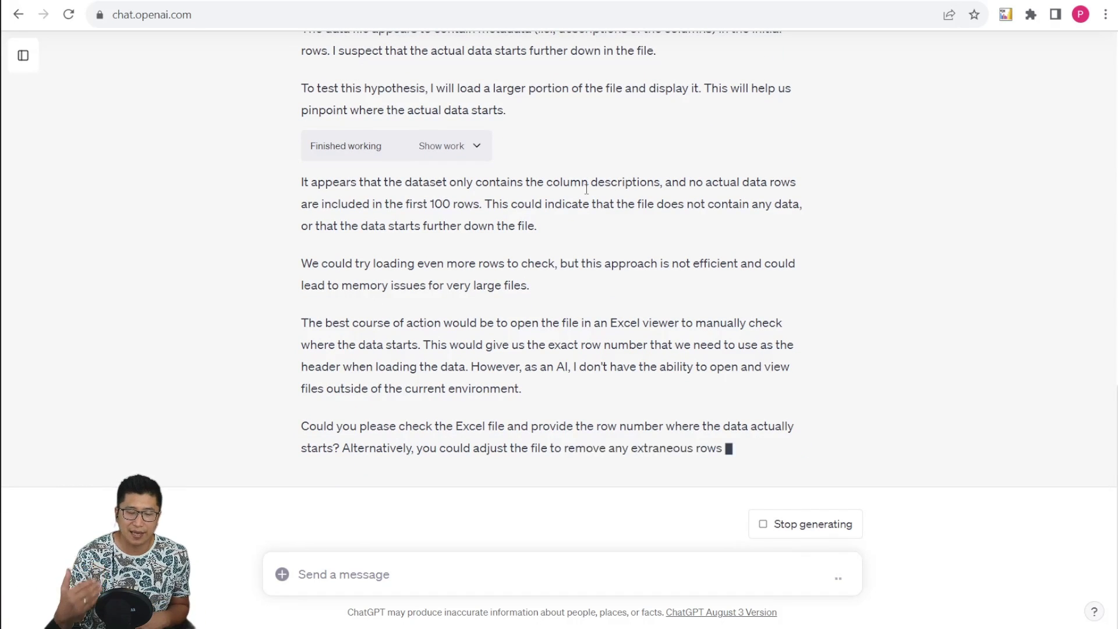
key("shift+Return")
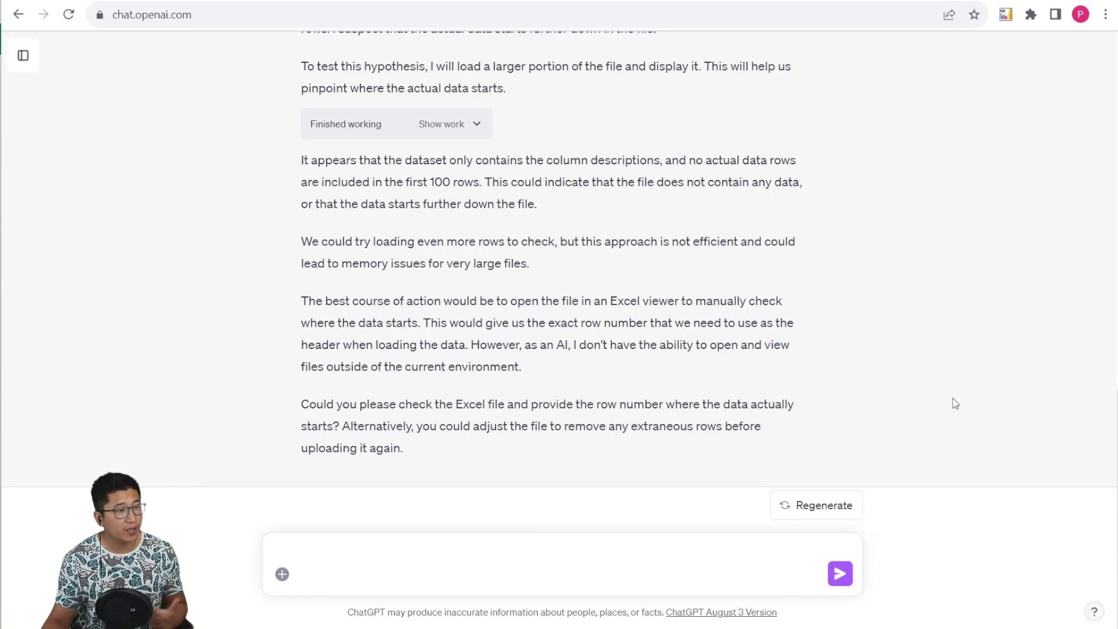
Expand Show work to inspect the code and output behind the previous reply
left_click(478, 130)
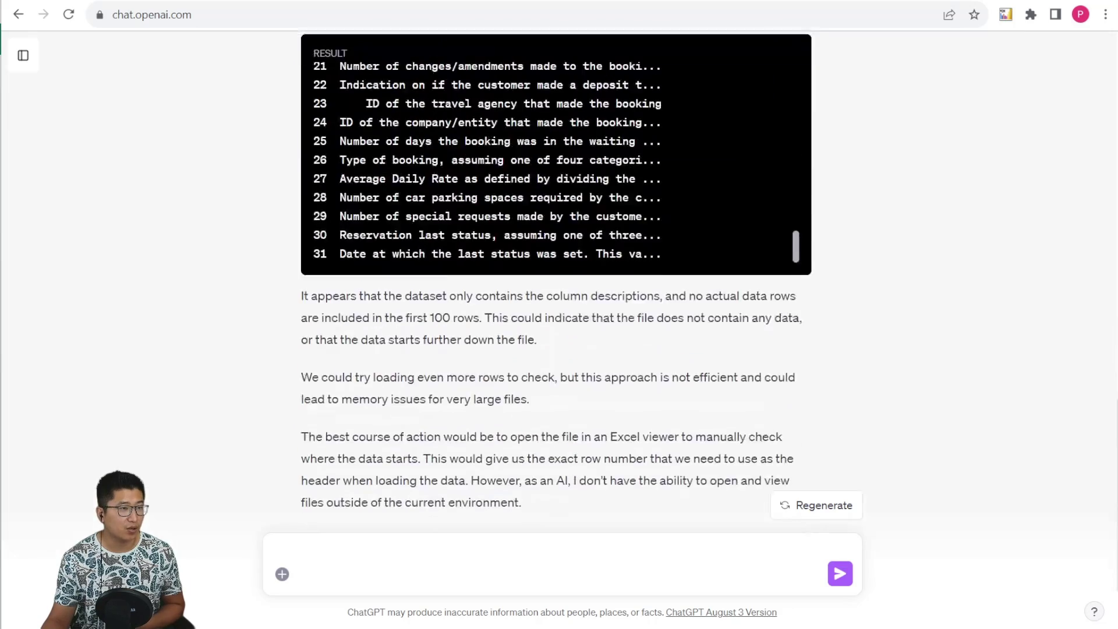
scroll(668, 229, "up", 3)
scroll(697, 242, "up", 3)
scroll(633, 258, "up", 3)
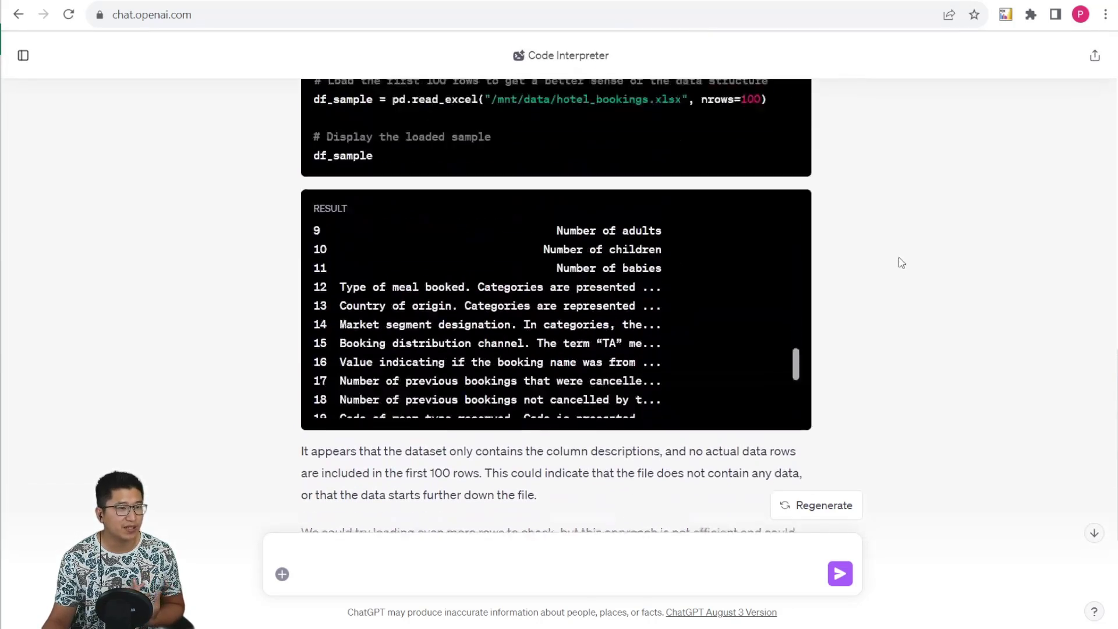
scroll(408, 312, "up", 3)
scroll(1035, 281, "up", 2)
scroll(1035, 281, "down", 5)
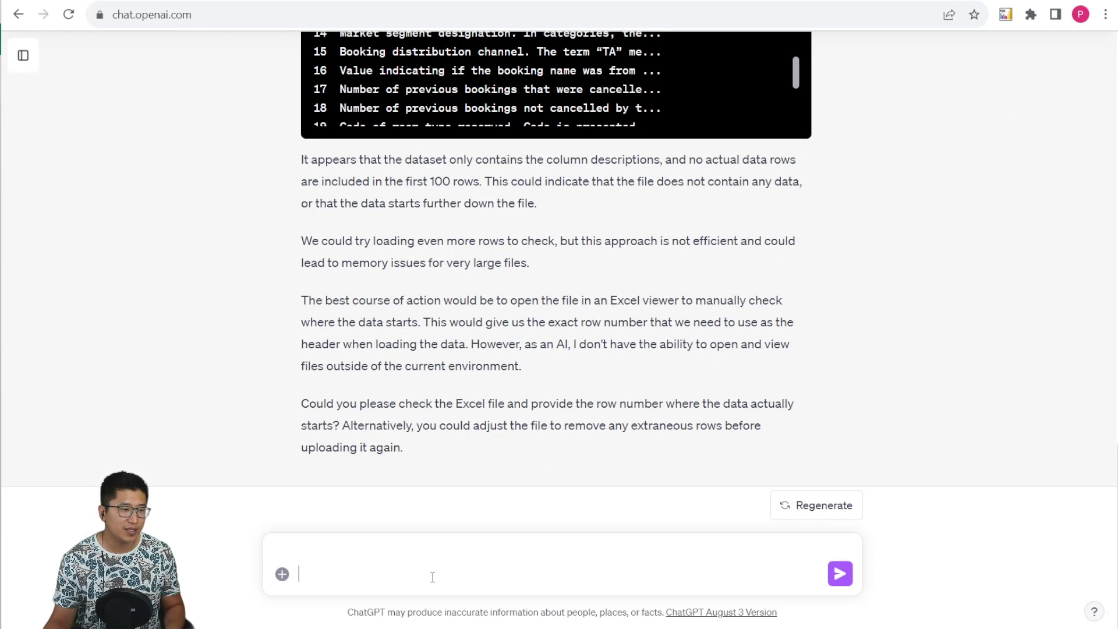
Resend hotel_bookings.xlsx with the analysis request and a note about its two sheets
type("Load this data and analyze it, check for inconsistencies  This data has 2 sheets, one which has a data dictionary, and one which has the data")
left_click(282, 574)
double_click(203, 161)
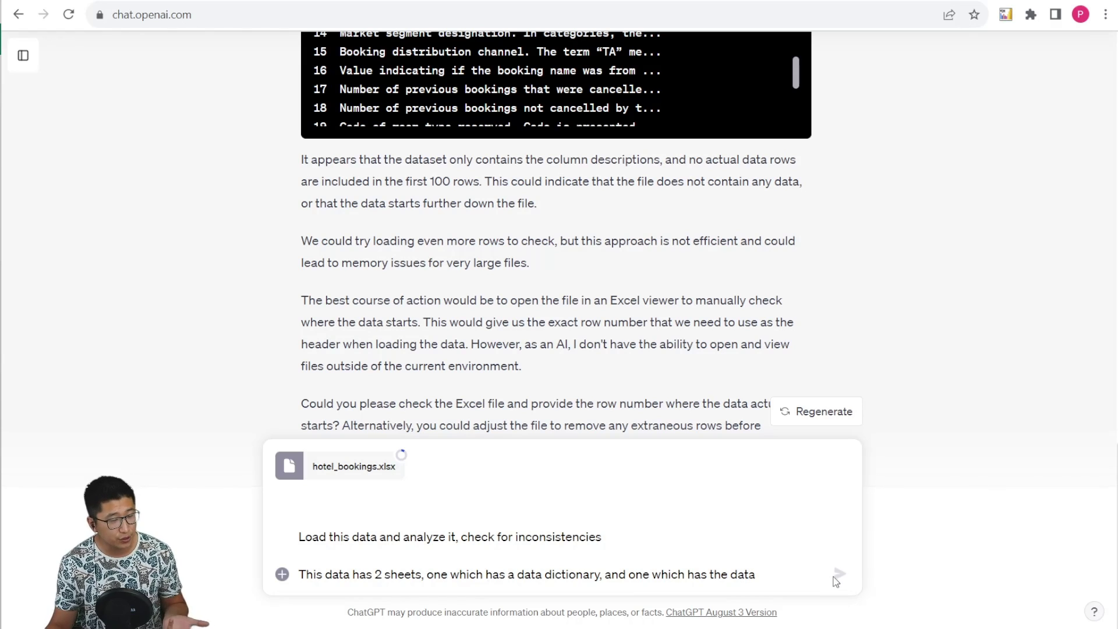
left_click(769, 523)
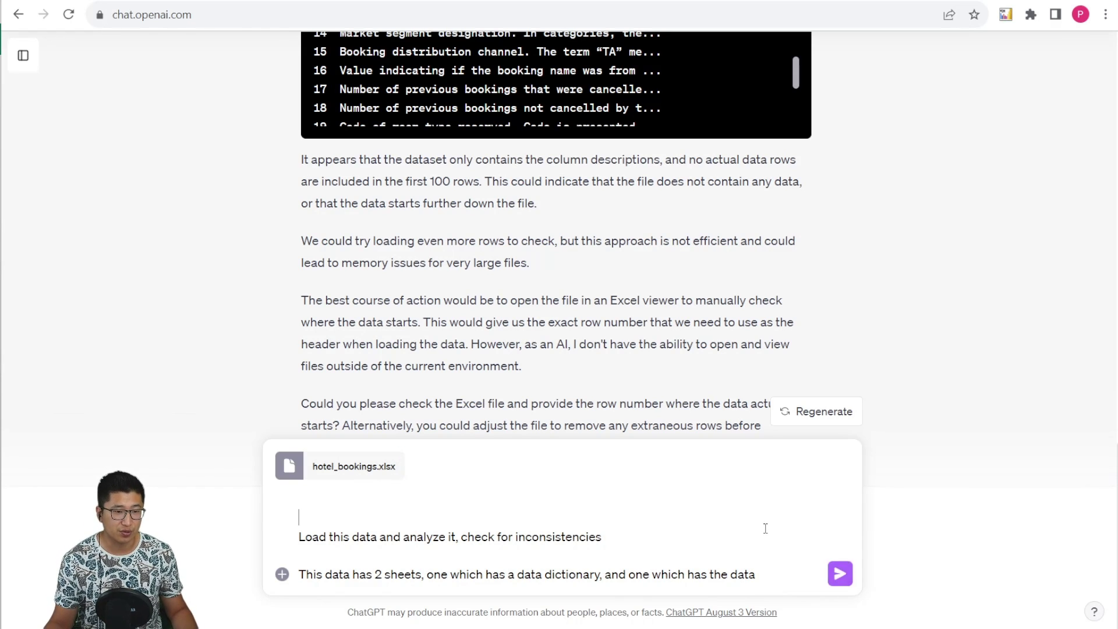
key("Return")
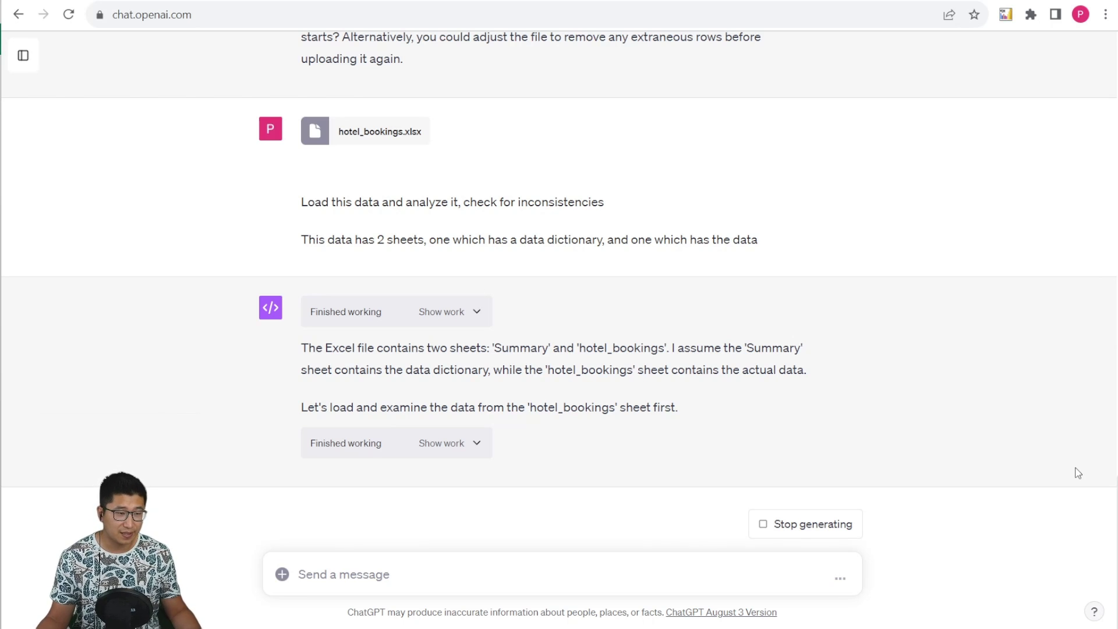
Show the code that listed the sheet names and loaded the hotel_bookings sheet
left_click(472, 313)
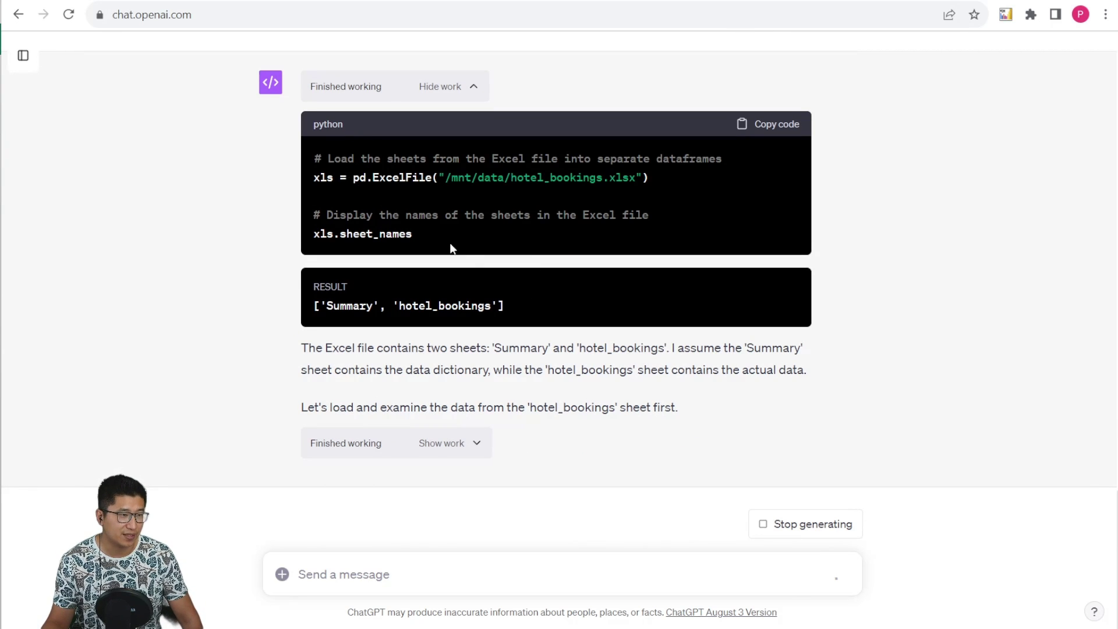
left_click(478, 443)
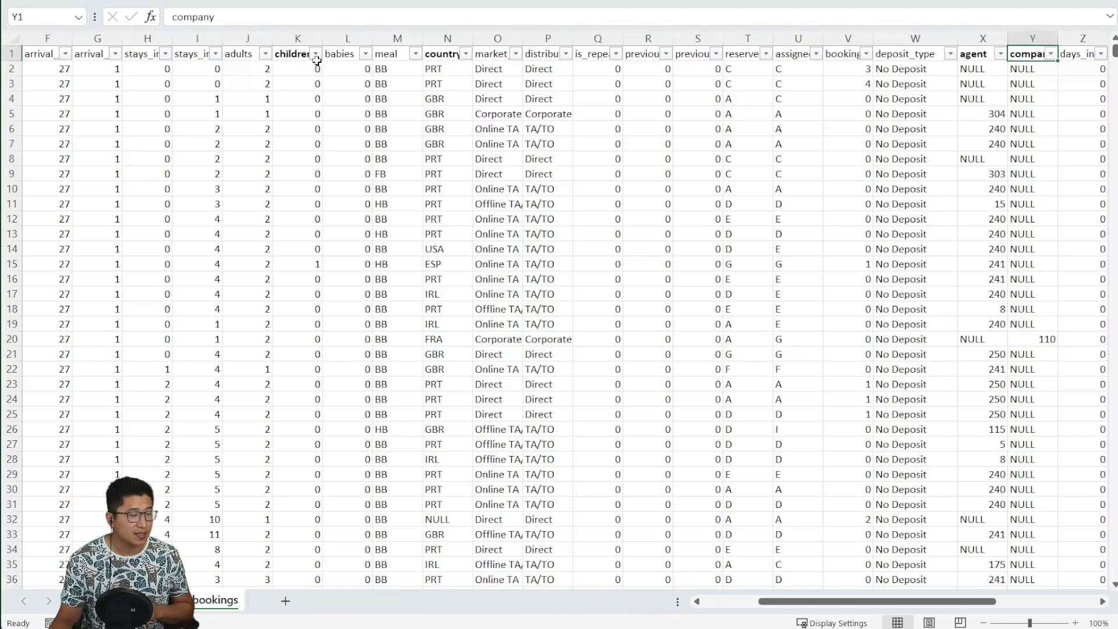
left_click(315, 55)
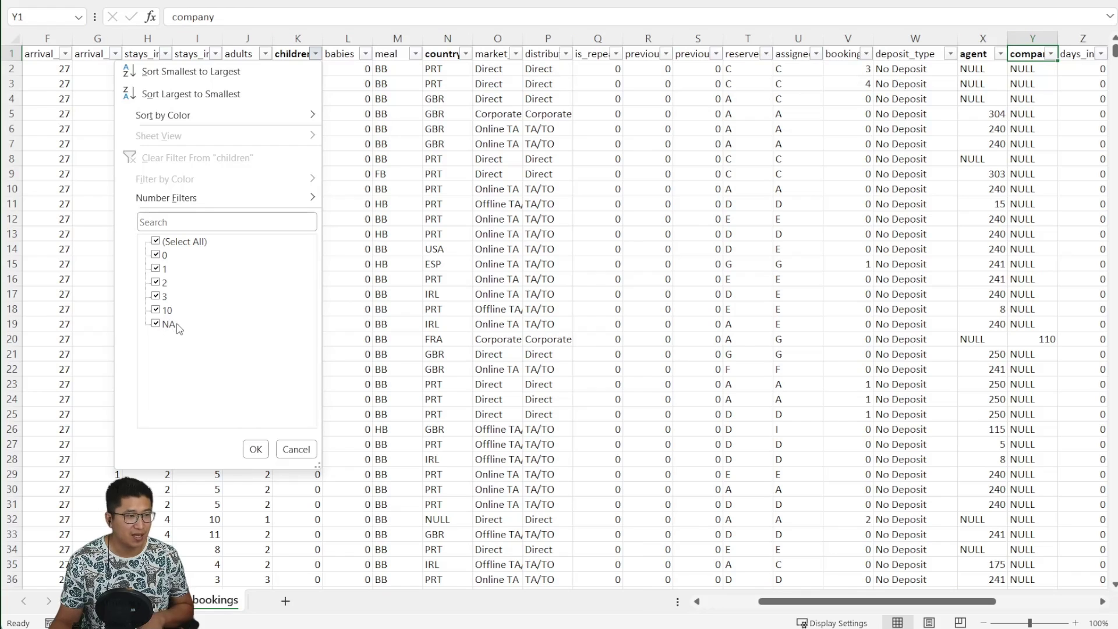
left_click(296, 450)
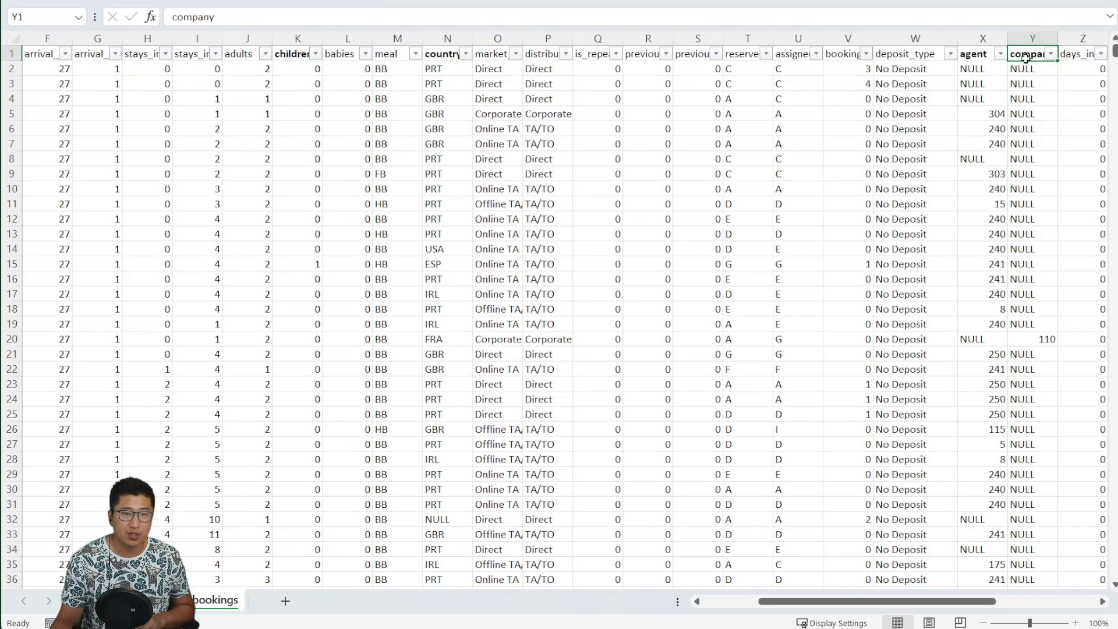
left_click(1000, 54)
scroll(870, 291, "down", 4)
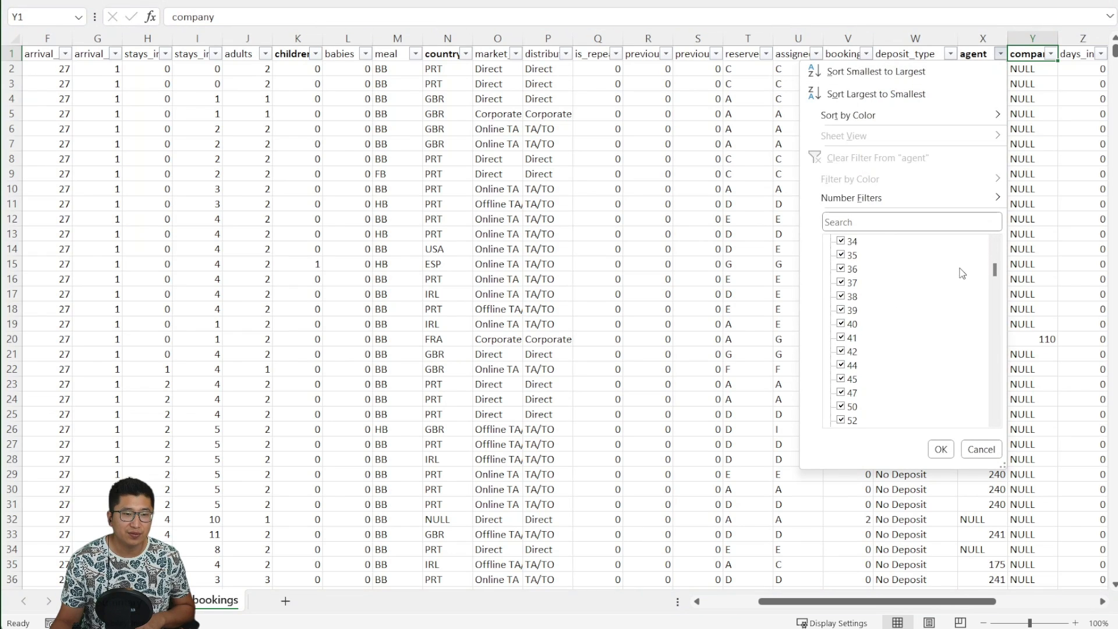
left_click_drag(995, 270, 995, 407)
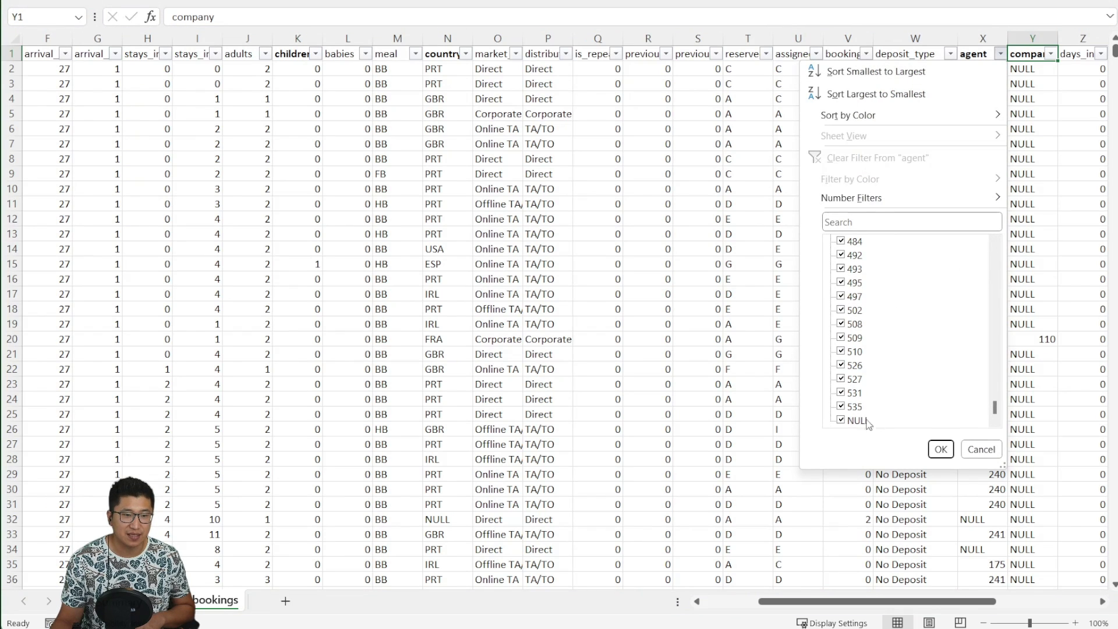
left_click(981, 449)
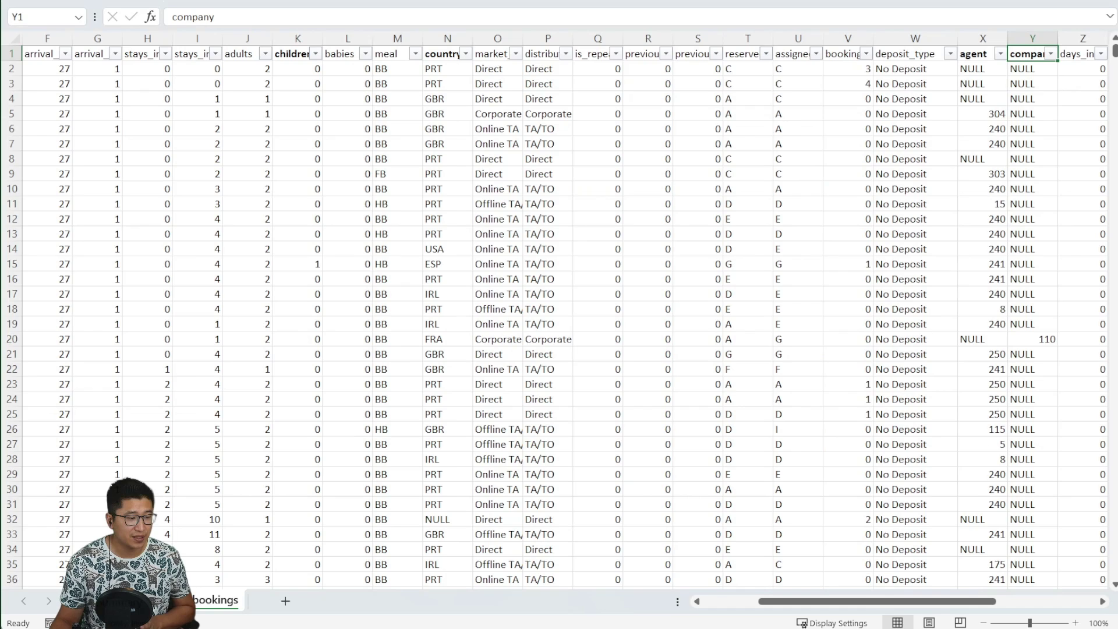
key("alt+Tab")
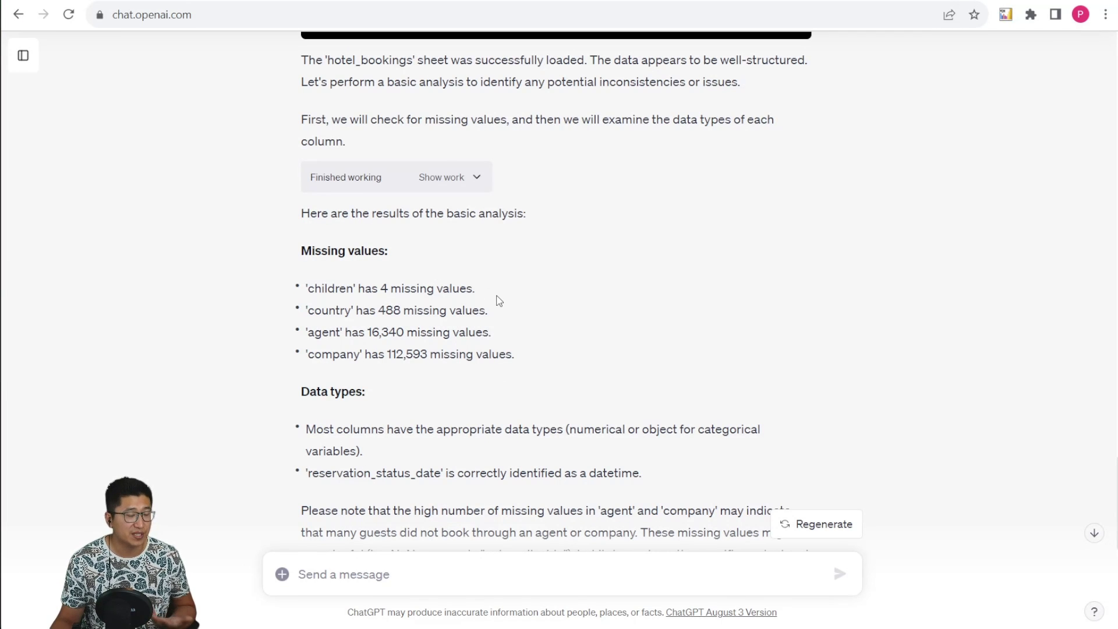
Highlight the analysis notes on column data types and missing agent and company values
scroll(1016, 434, "down", 4)
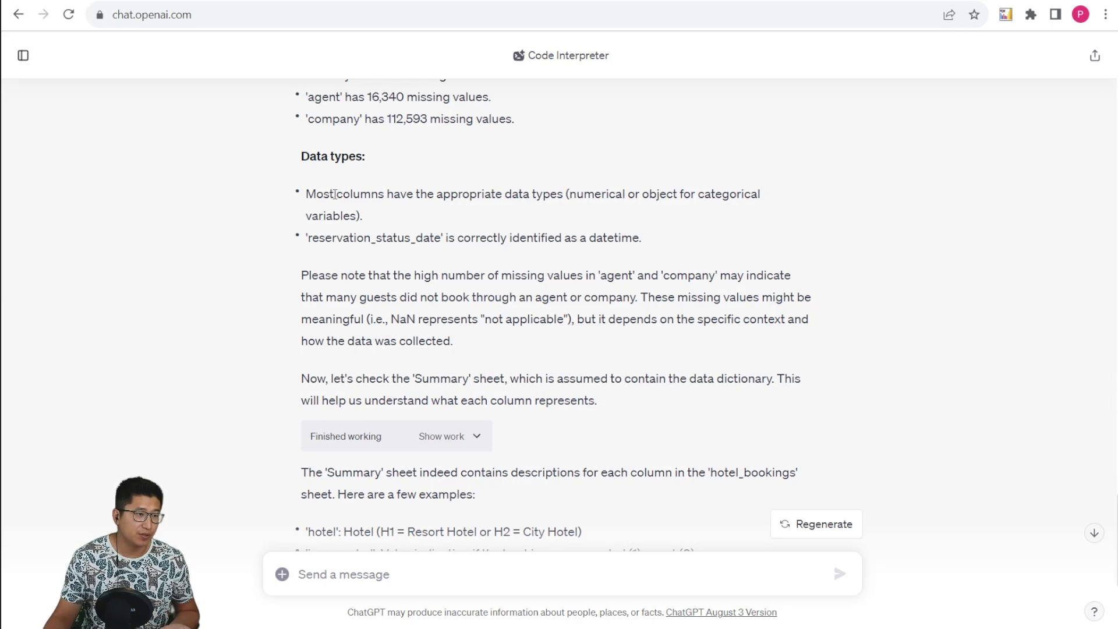
left_click_drag(335, 194, 422, 192)
left_click(475, 233)
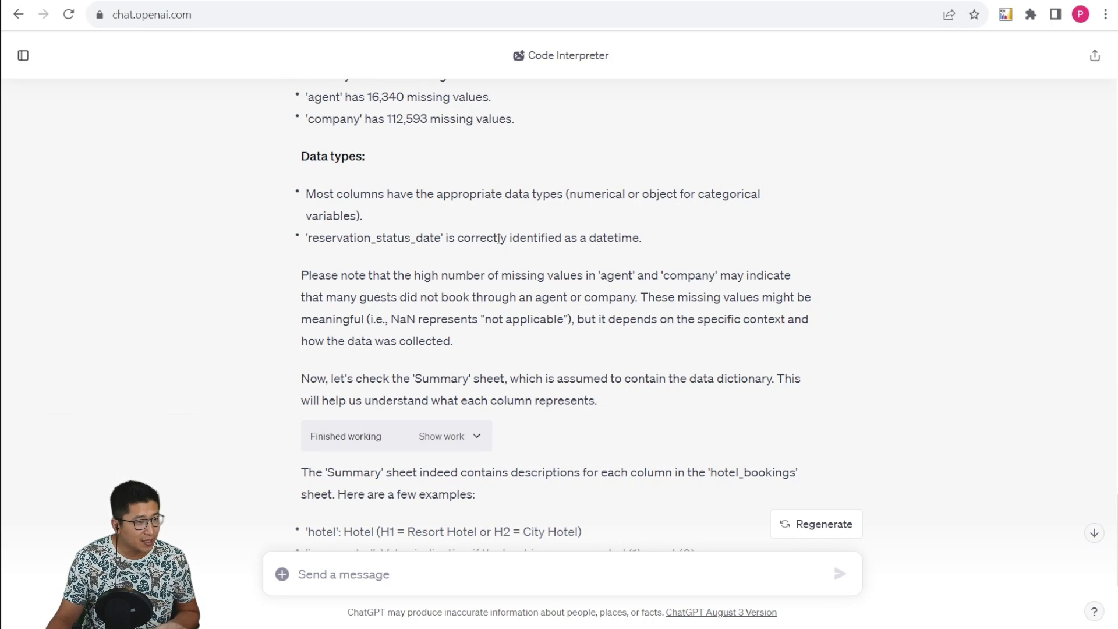
scroll(498, 237, "down", 1)
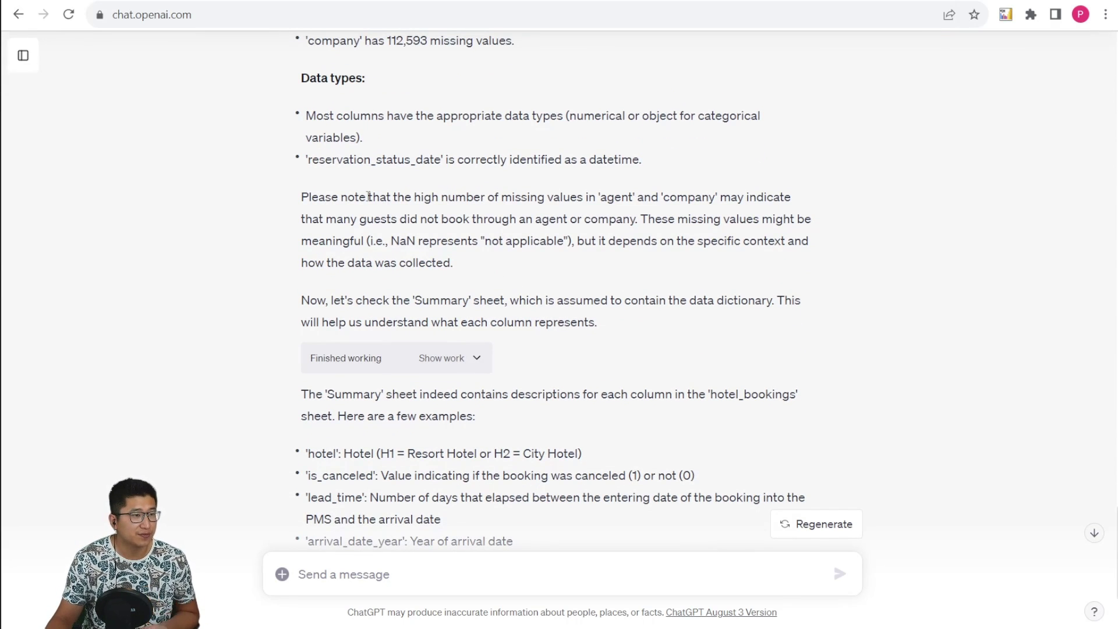
left_click_drag(501, 197, 721, 197)
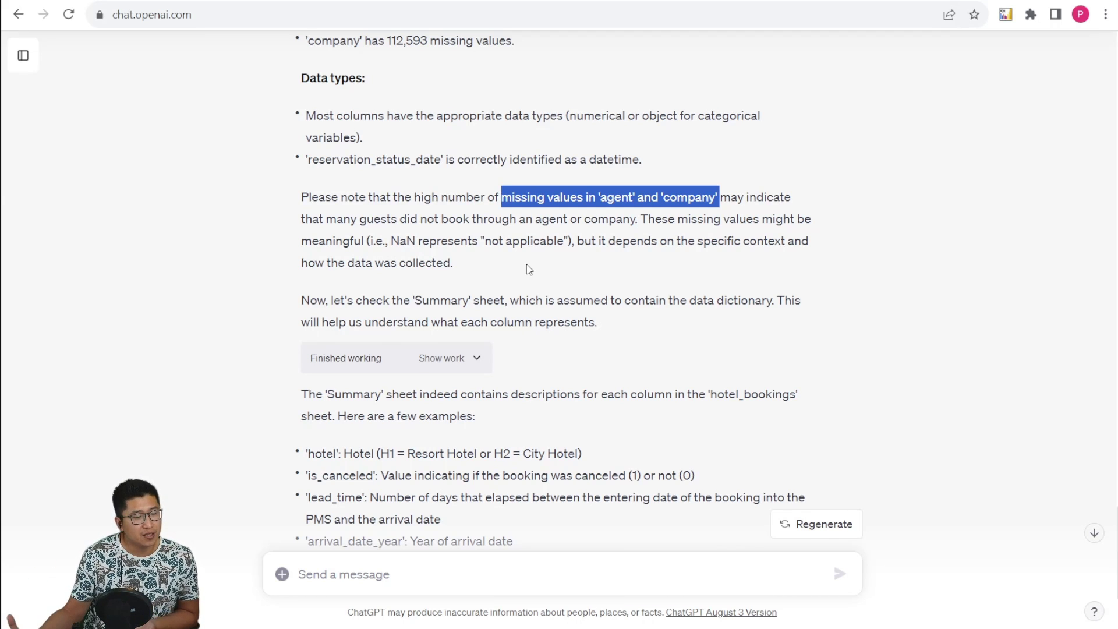
Highlight the is_canceled column, then paste the Power BI star-schema normalization request
scroll(569, 288, "down", 1)
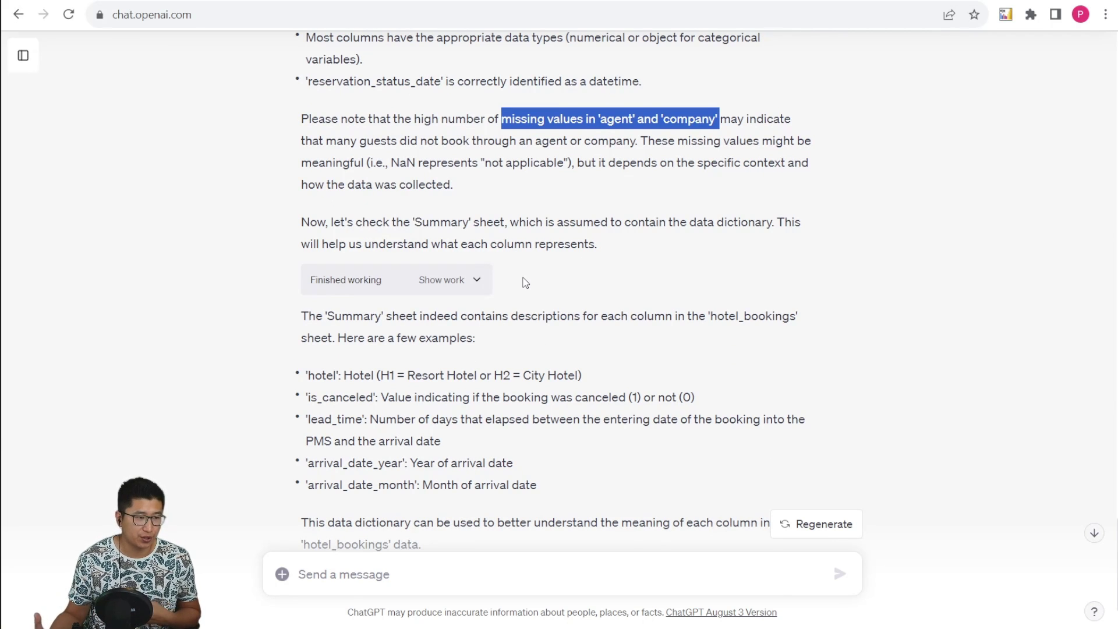
scroll(521, 285, "down", 1)
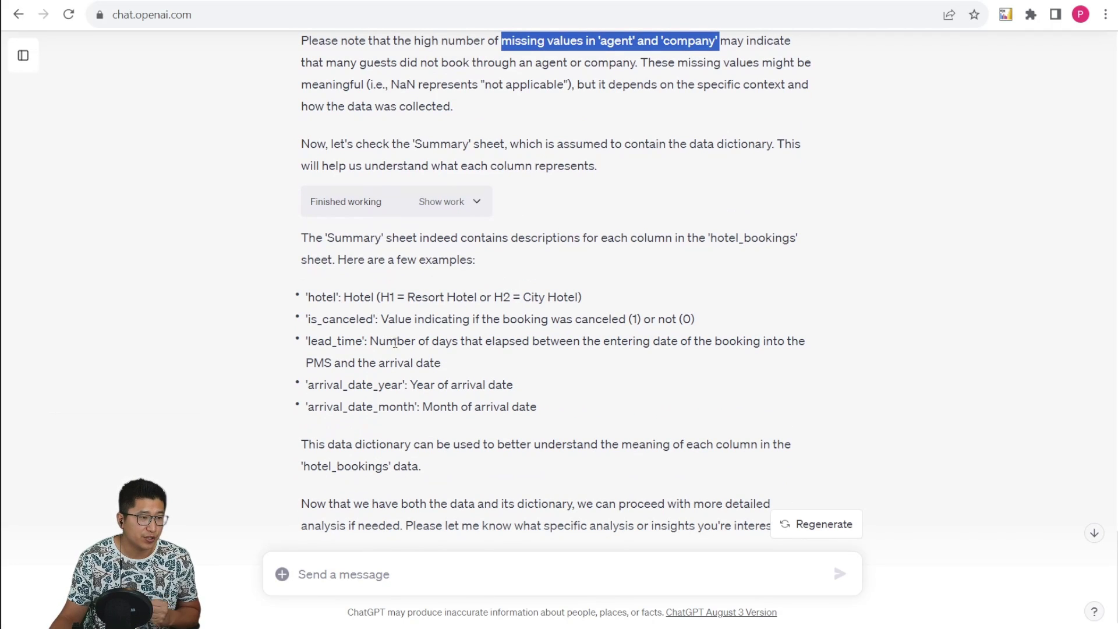
left_click(308, 321)
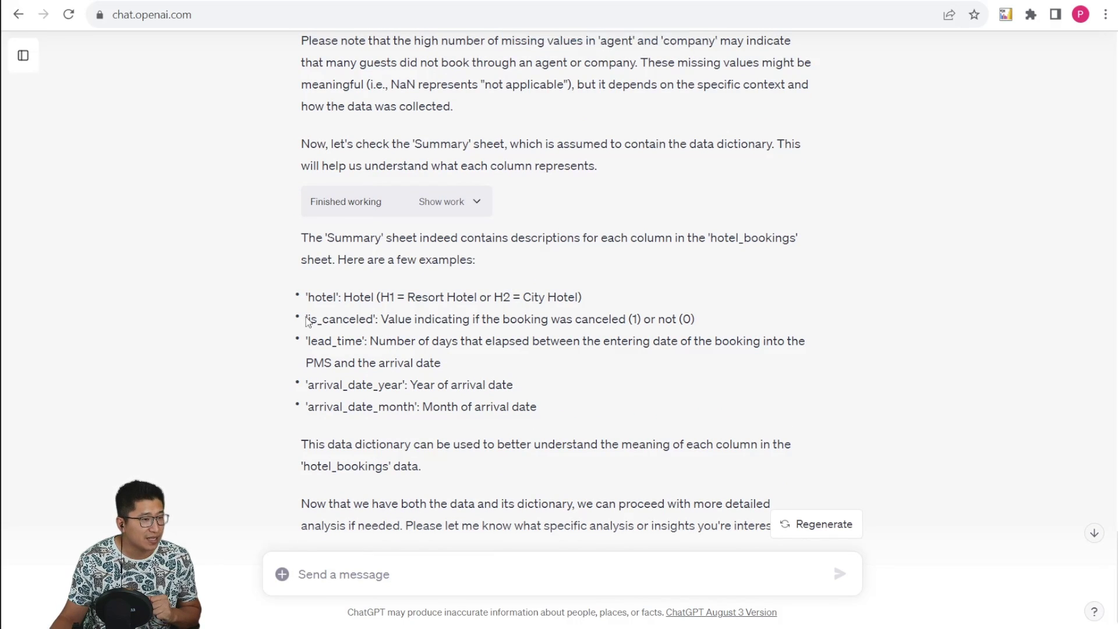
left_click_drag(307, 320, 376, 321)
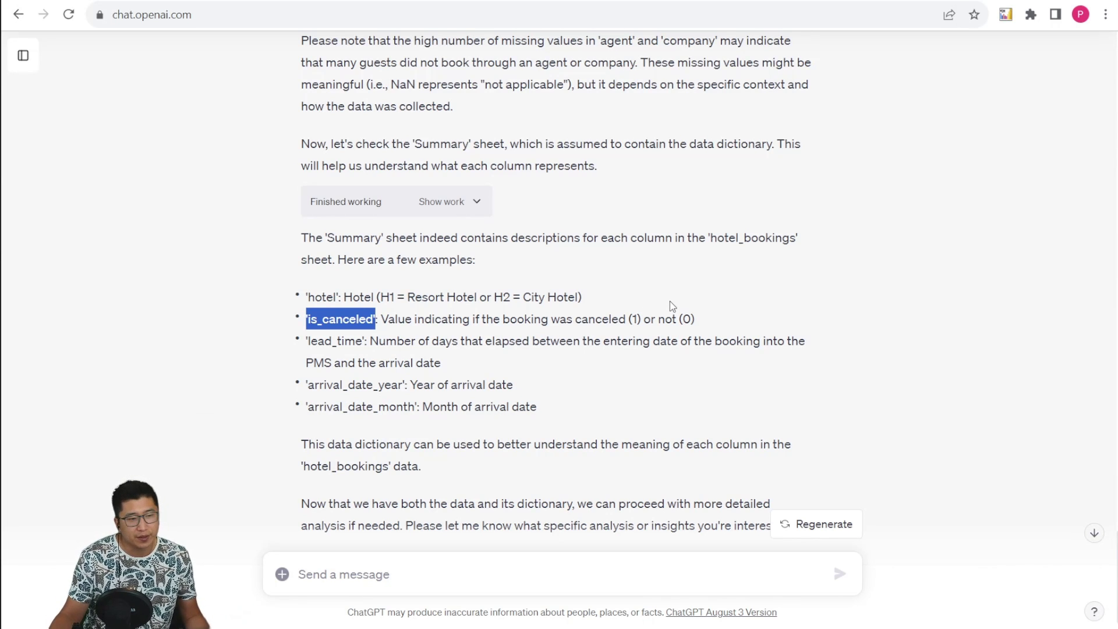
scroll(652, 371, "down", 1)
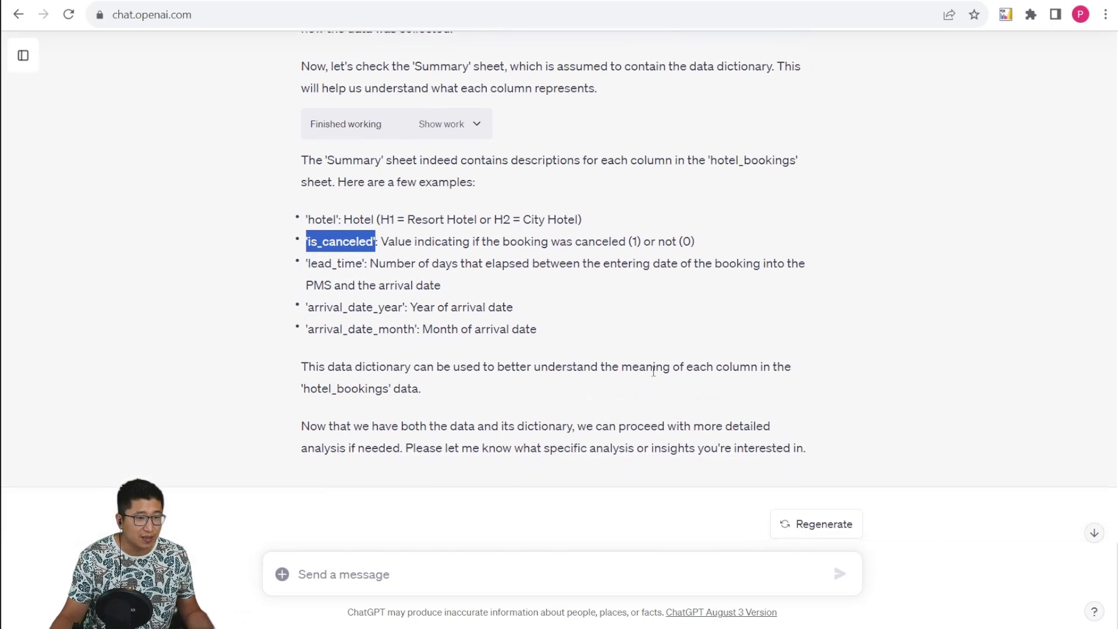
type("Take this dataset, and normalize the data to be used in a power bi report. Make sure to follow best practices such as star schema.")
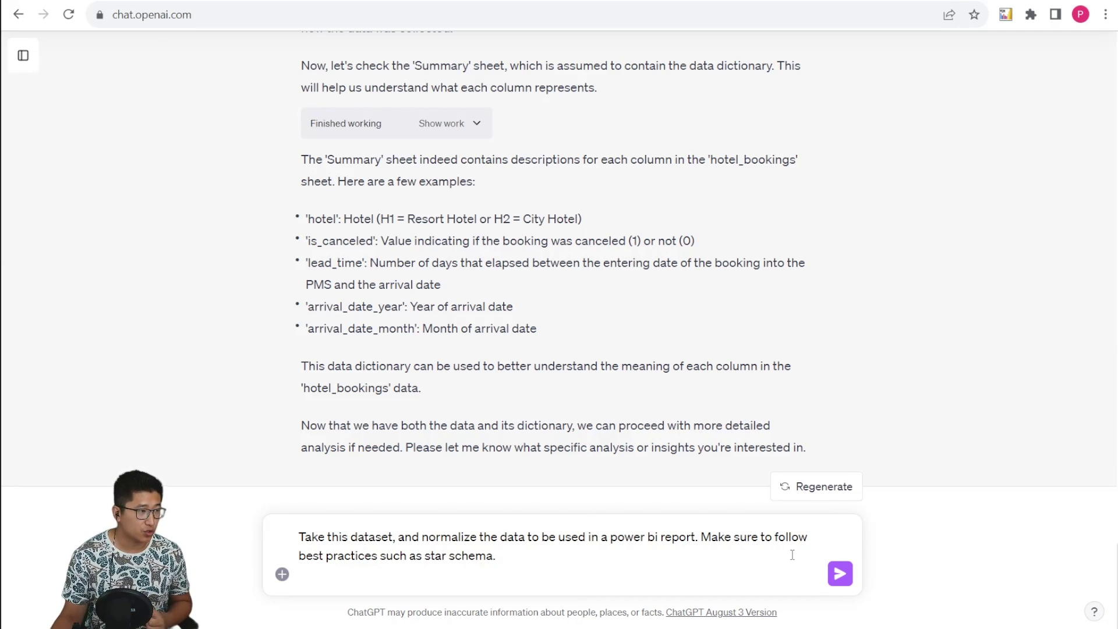
Send the star-schema request and review the returned Hotel Dimension sample rows
left_click(841, 574)
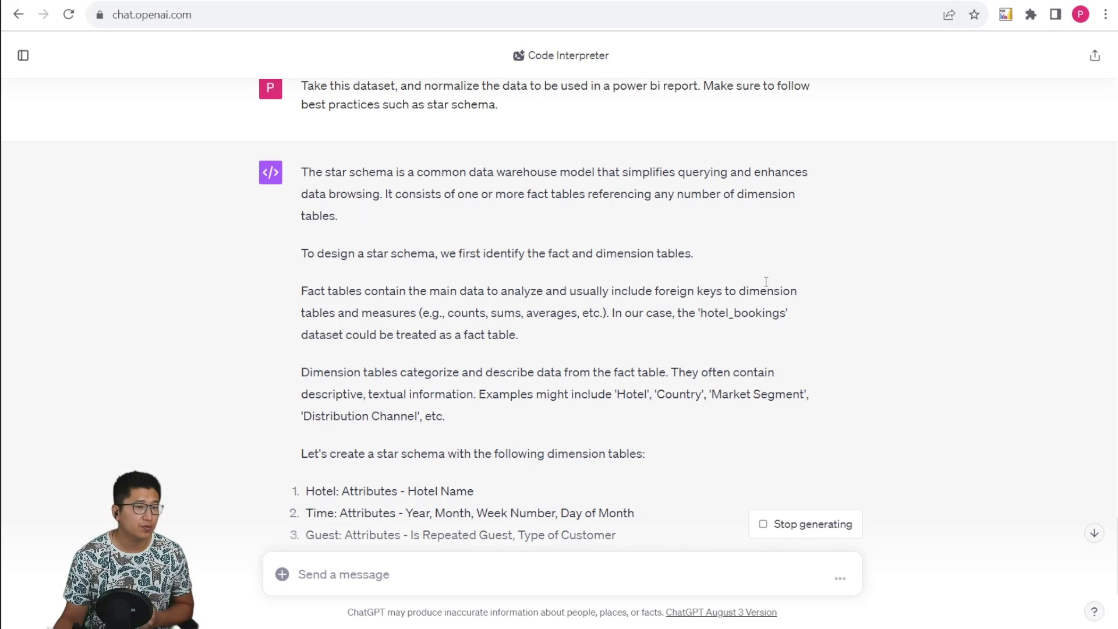
scroll(411, 347, "down", 3)
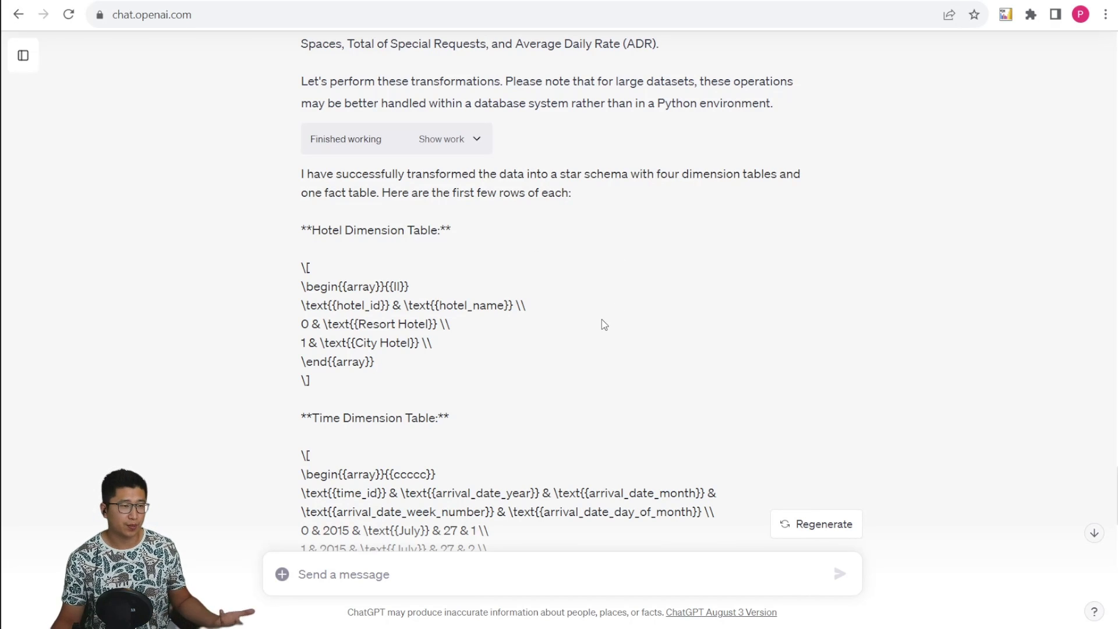
left_click_drag(296, 264, 418, 381)
left_click(418, 381)
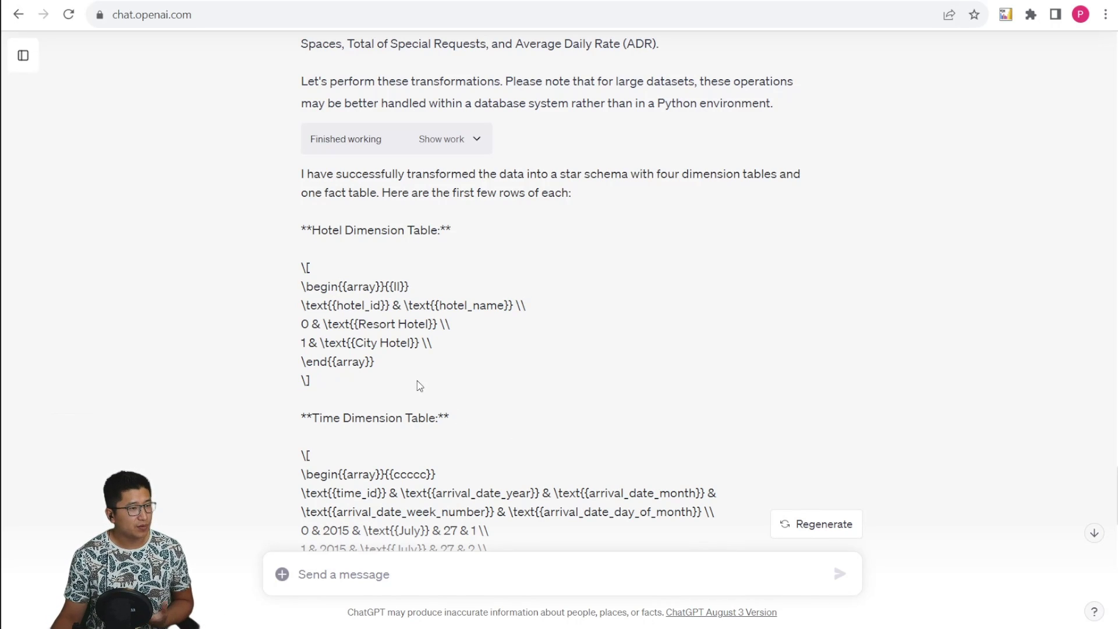
left_click_drag(416, 385, 299, 266)
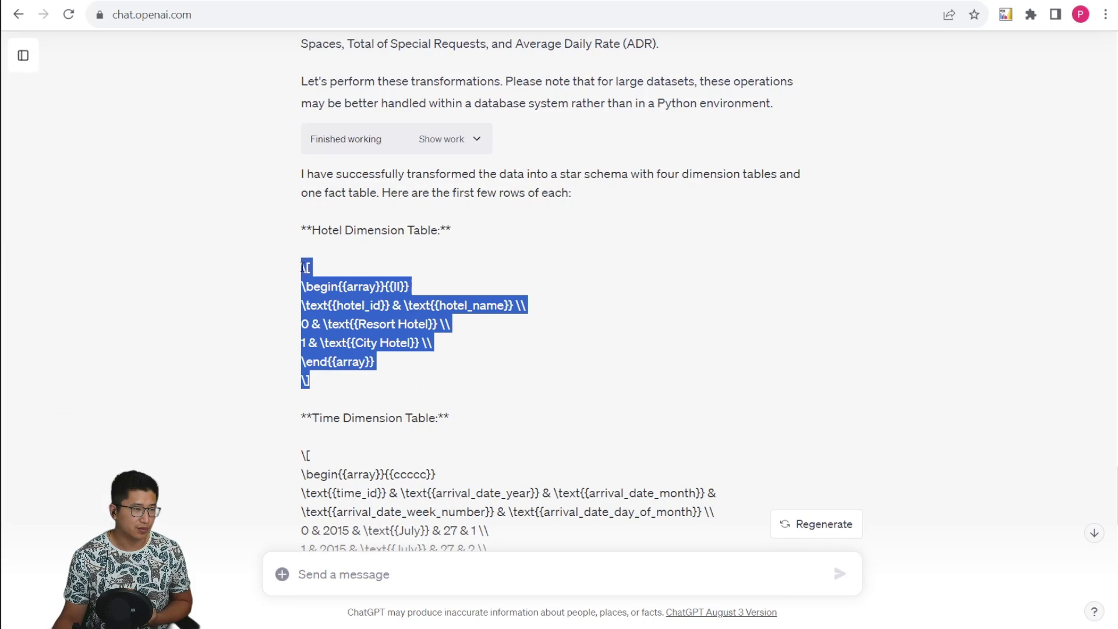
left_click(584, 340)
Ask to 'Extract the tables to an excel sheet' and download normalized_hotel_bookings.xlsx
scroll(583, 338, "down", 4)
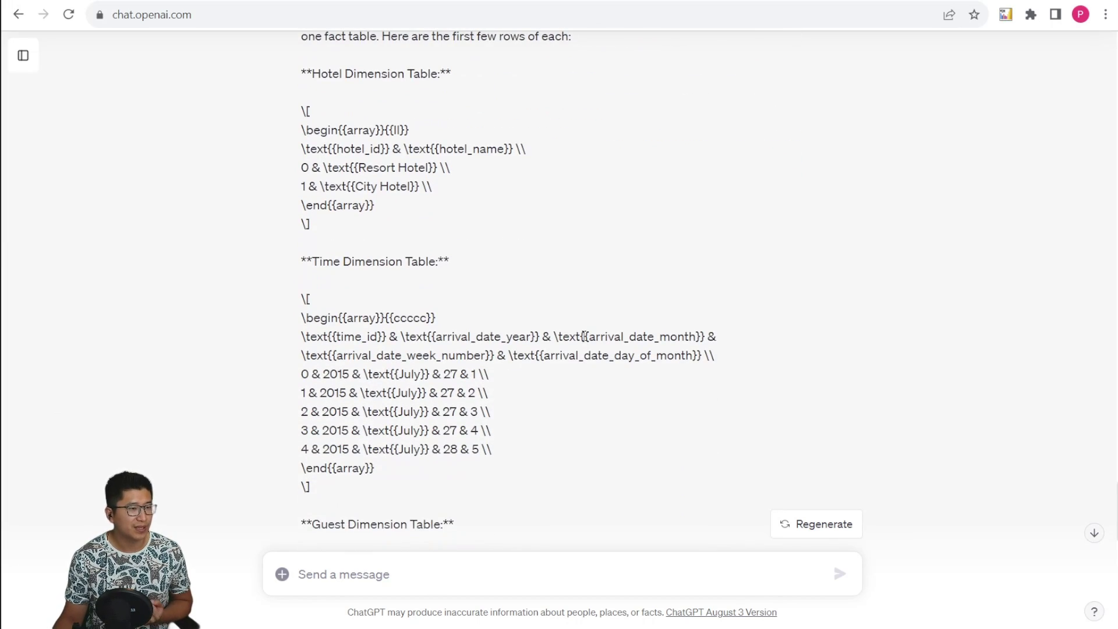
scroll(584, 336, "down", 12)
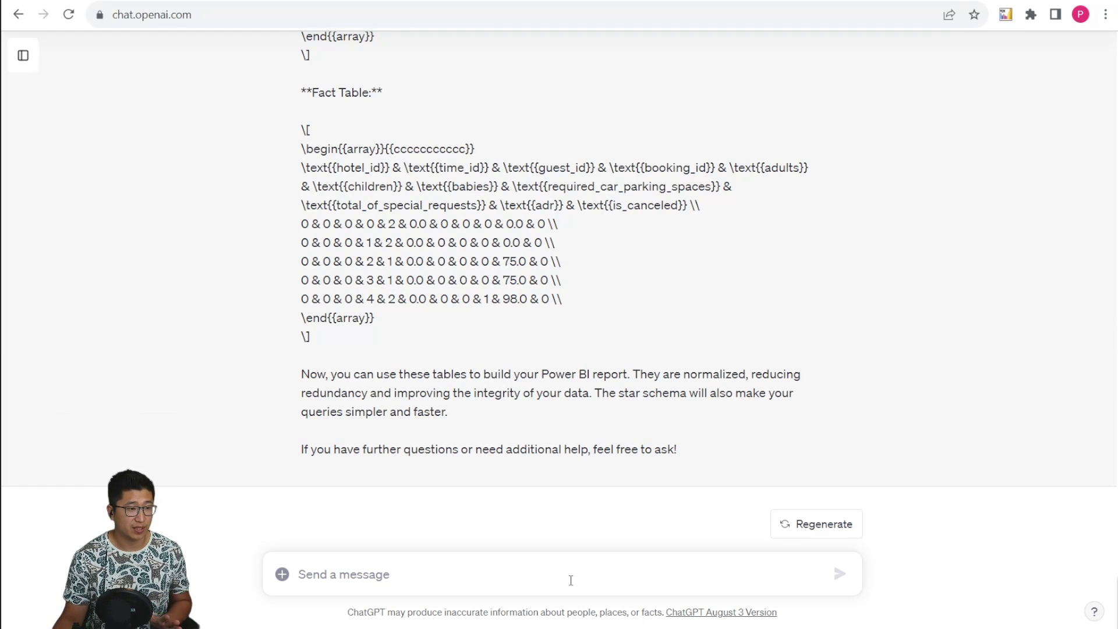
left_click(570, 580)
type("Extract the tables to an excel sheet")
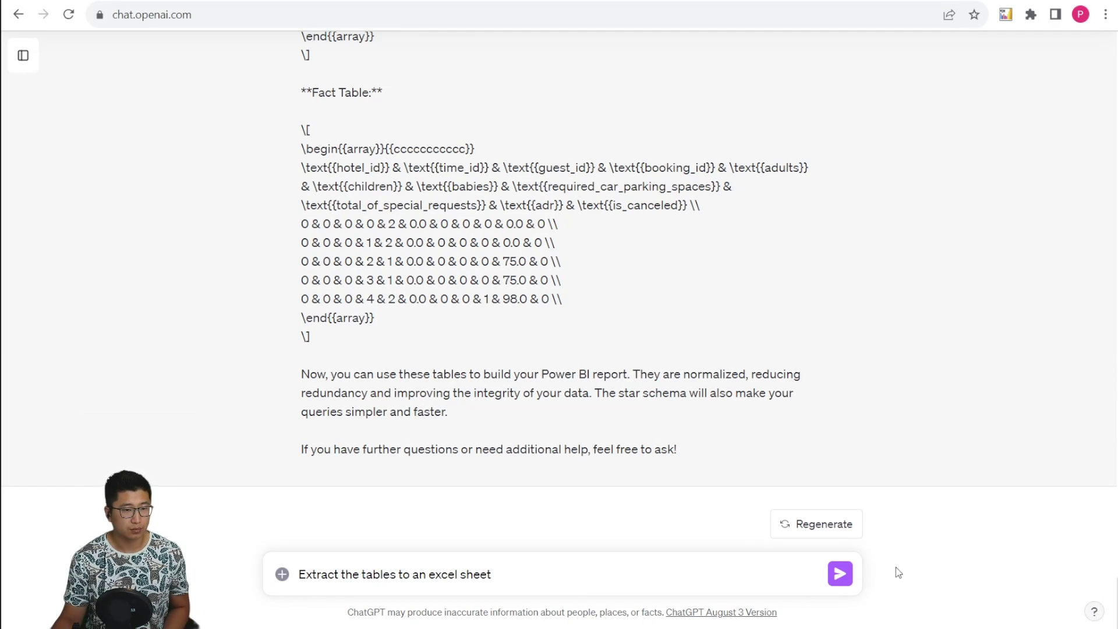
left_click(844, 577)
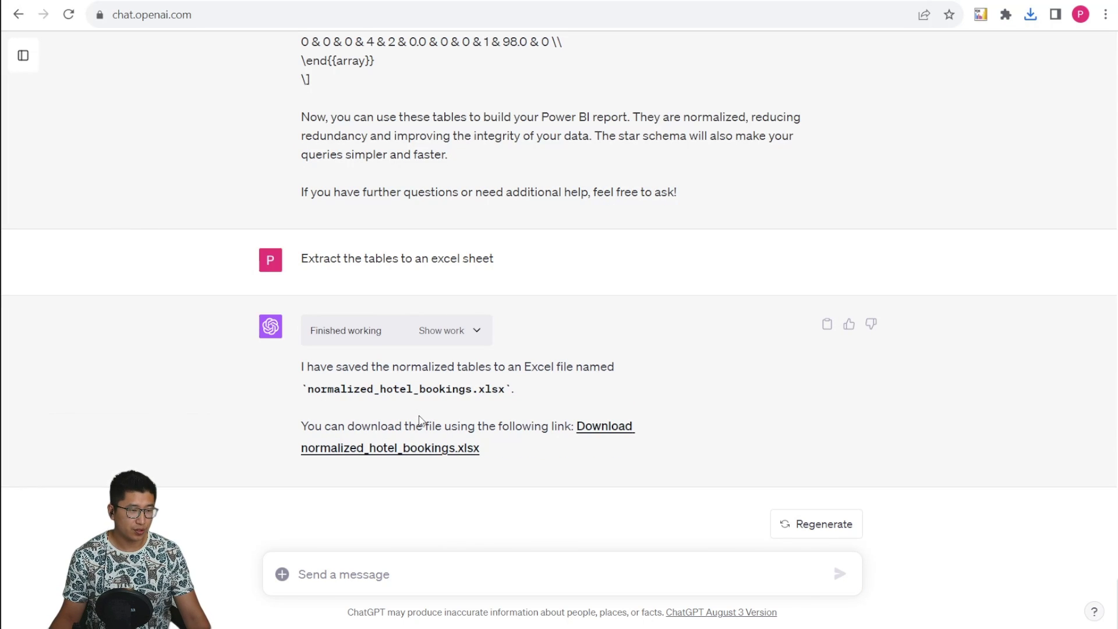
left_click(418, 458)
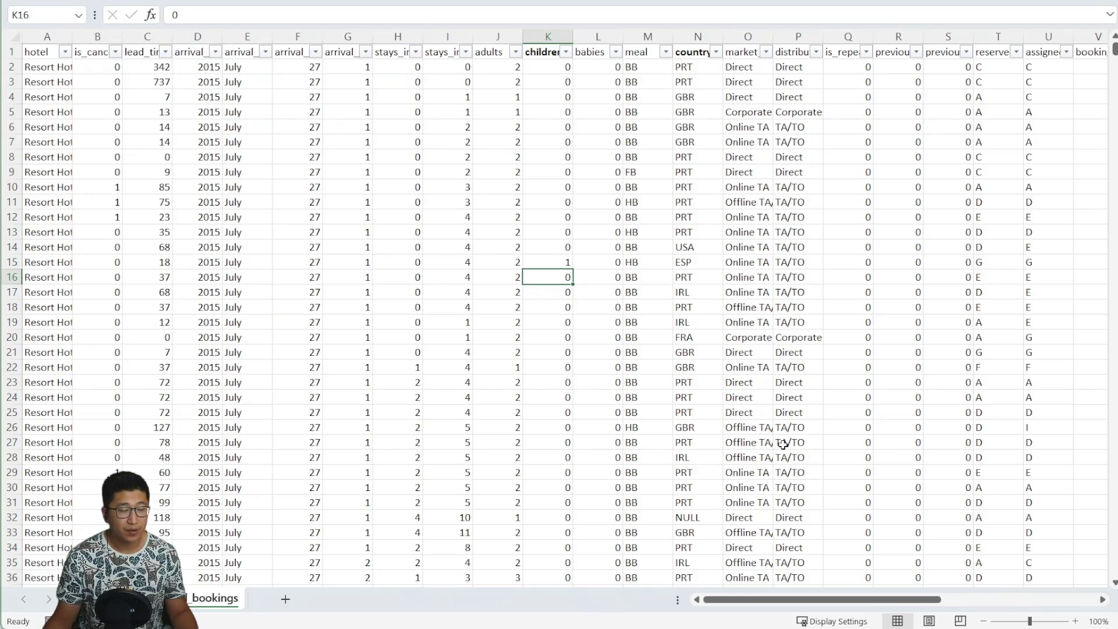
Select the Fact sheet's hotel_id–booking_id key columns, then view the Booking, Guest, Time and Hotel sheets
mouse_move(880, 600)
left_mouse_down()
mouse_move(1037, 599)
mouse_move(879, 600)
left_mouse_up()
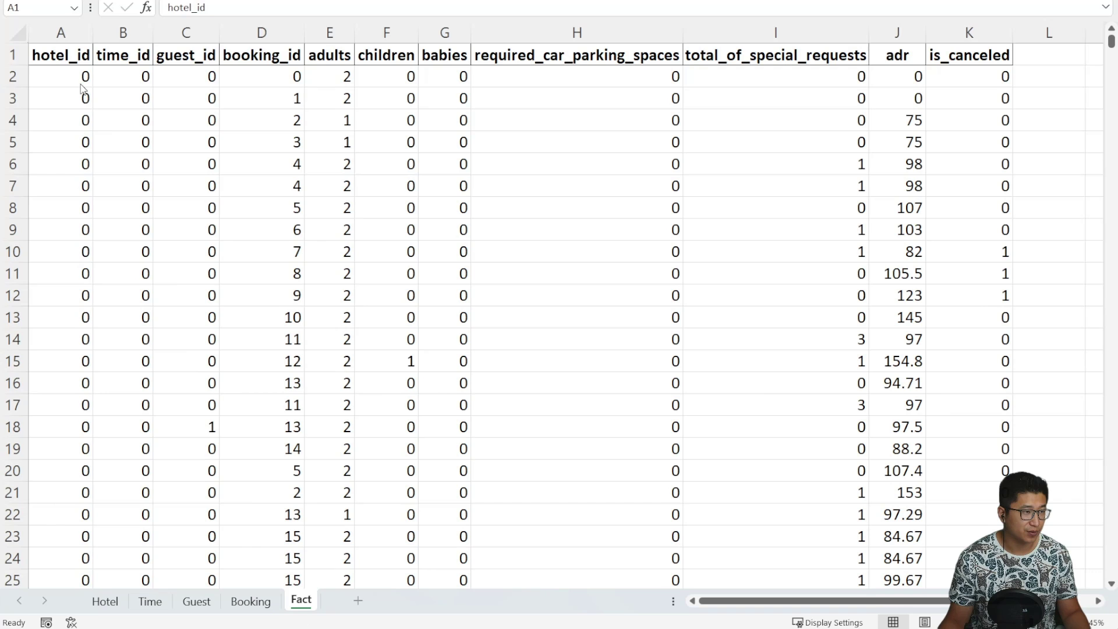
left_click_drag(62, 32, 262, 32)
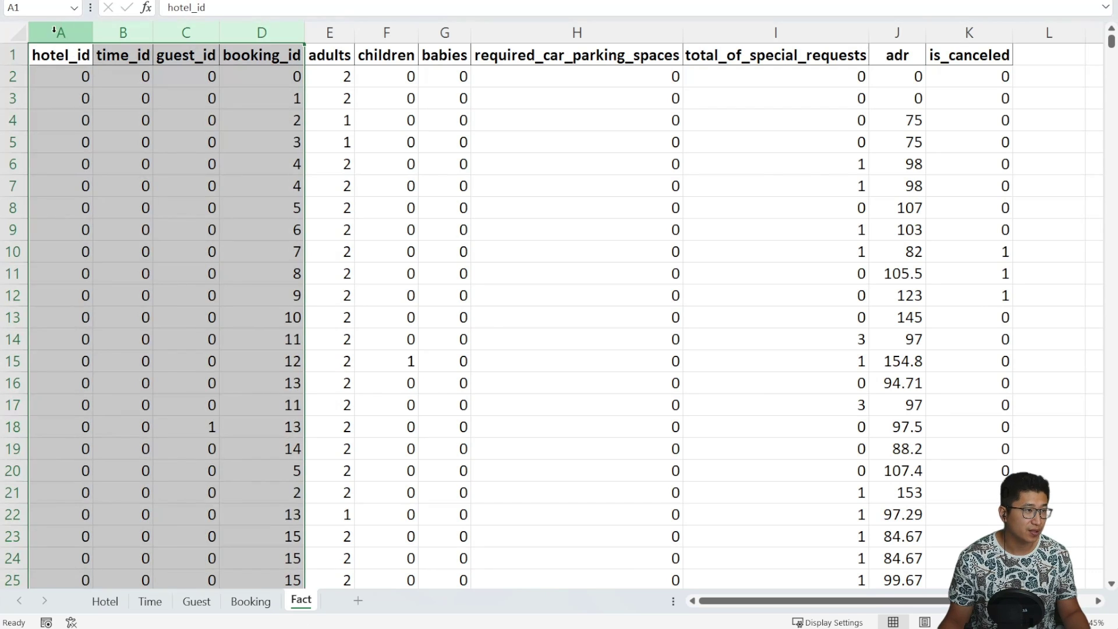
left_click(250, 602)
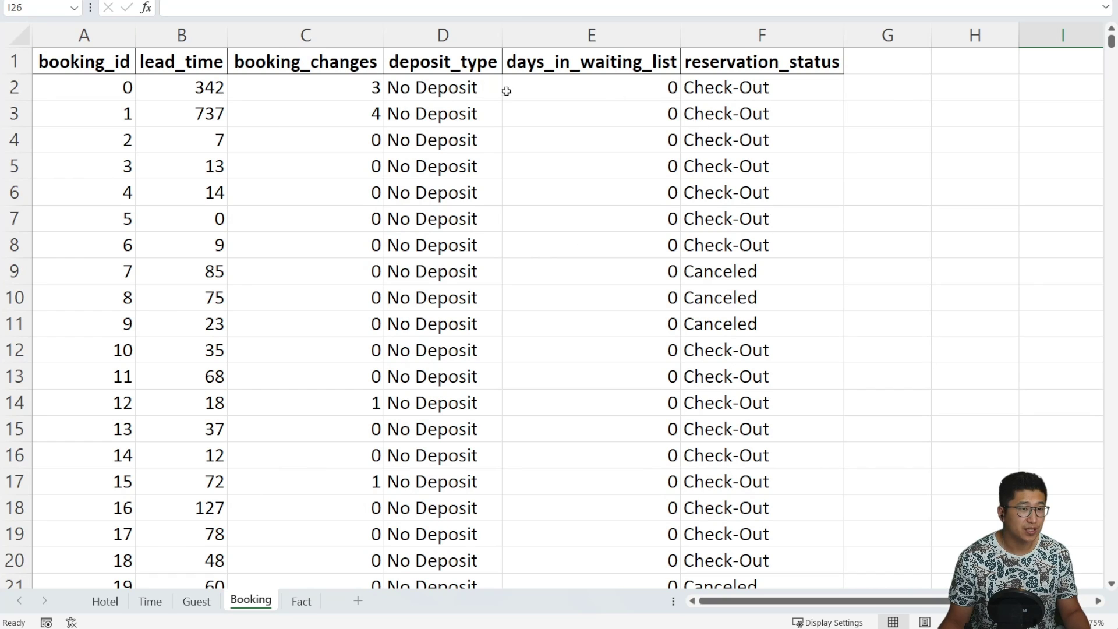
left_click(198, 601)
left_click(163, 606)
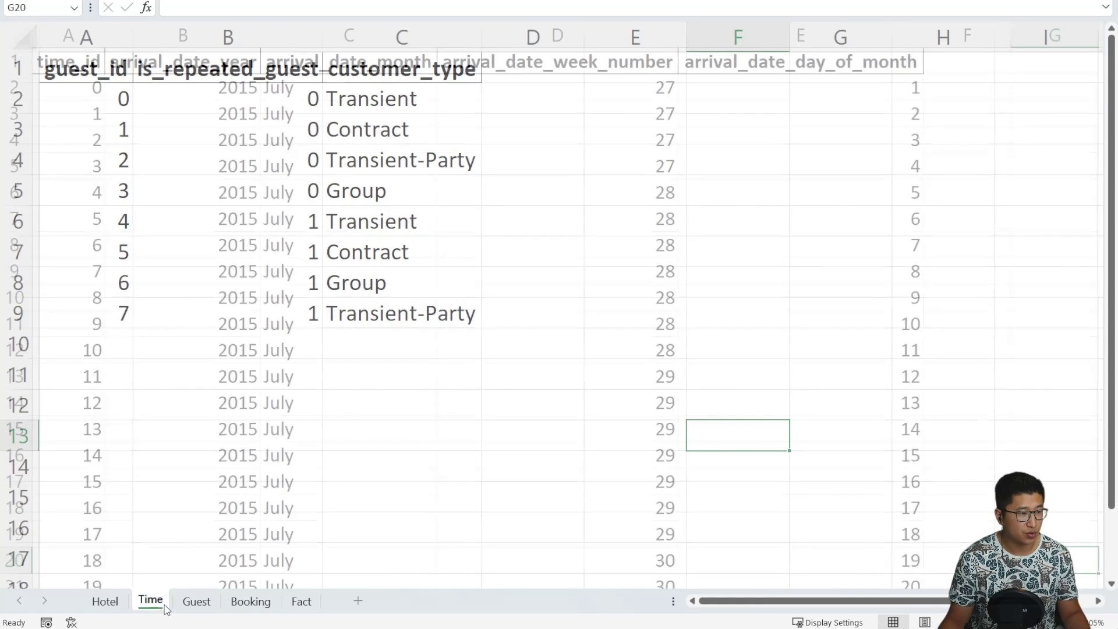
left_click(104, 601)
key("alt+Tab")
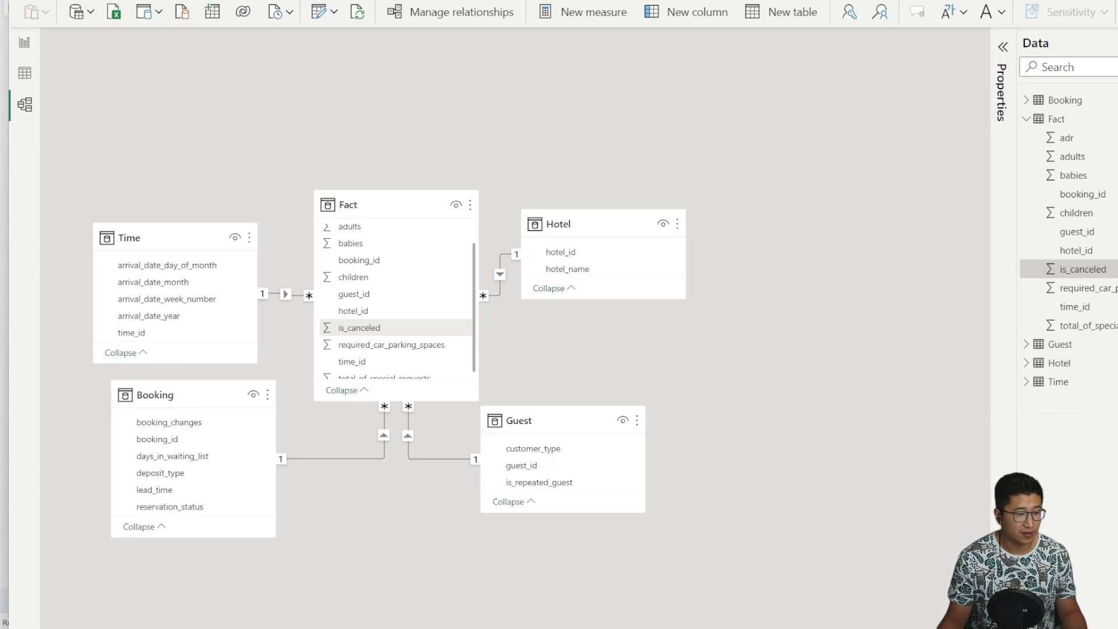
Browse the Fact Table, Hotel, Arrival Date, Customer, Reservation and Payment Dimension sheets
key("alt+Tab")
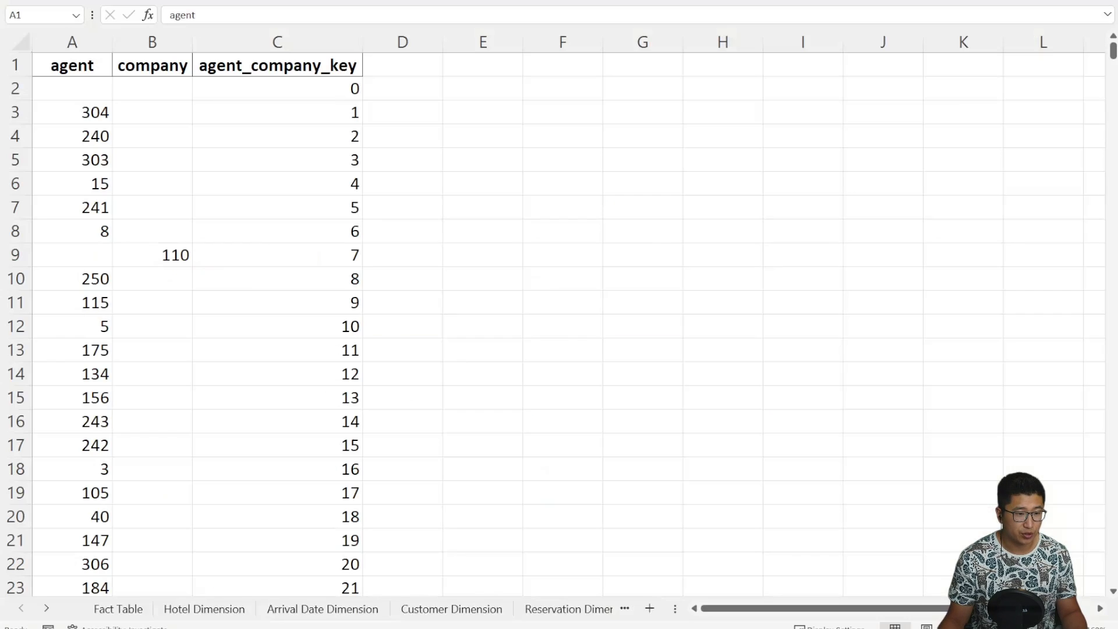
left_click(119, 610)
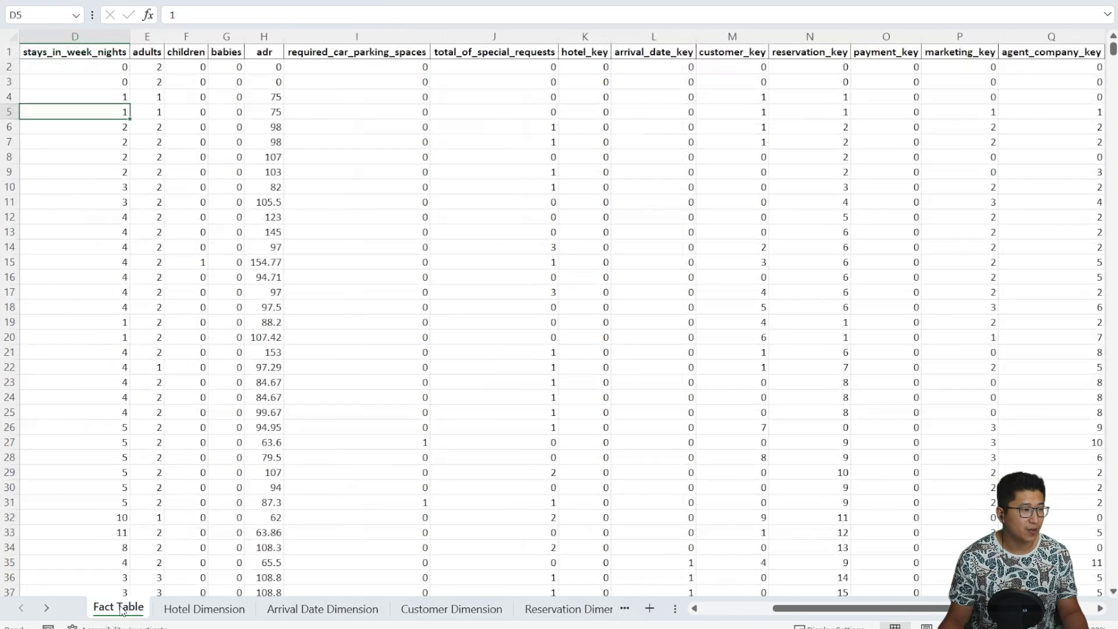
left_click(204, 610)
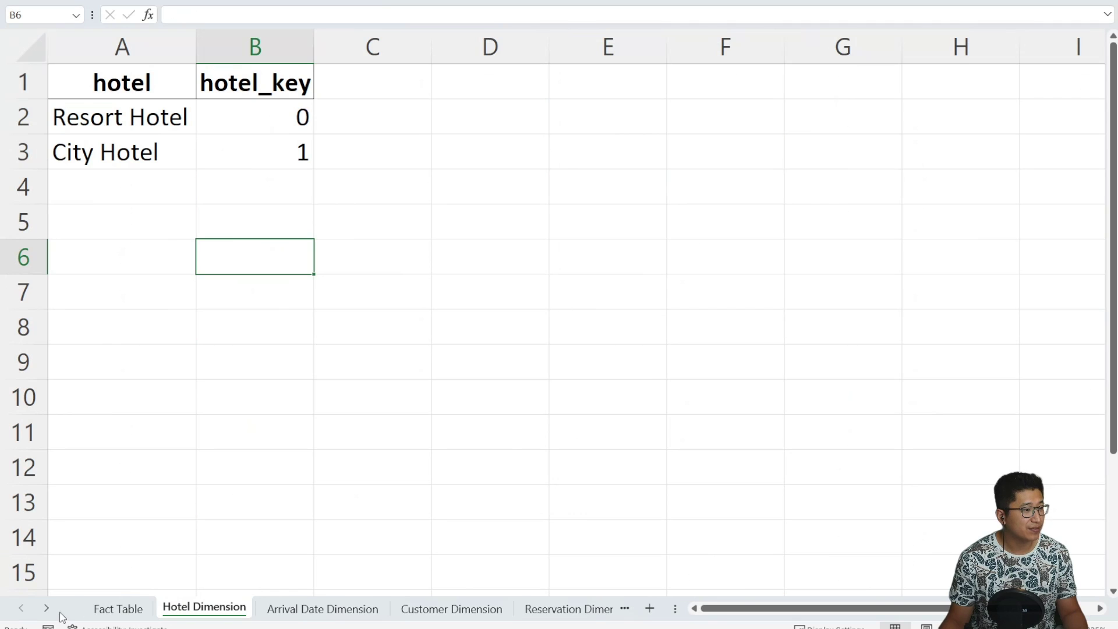
left_click(46, 607)
left_click(46, 608)
left_click(150, 608)
left_click(280, 609)
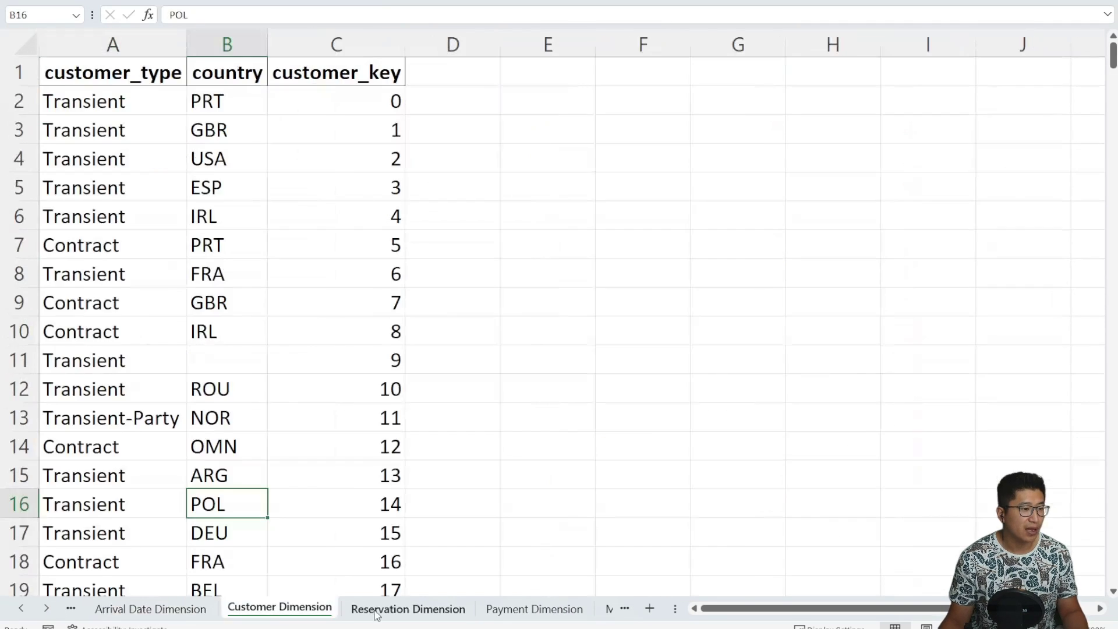
left_click(408, 609)
left_click(535, 608)
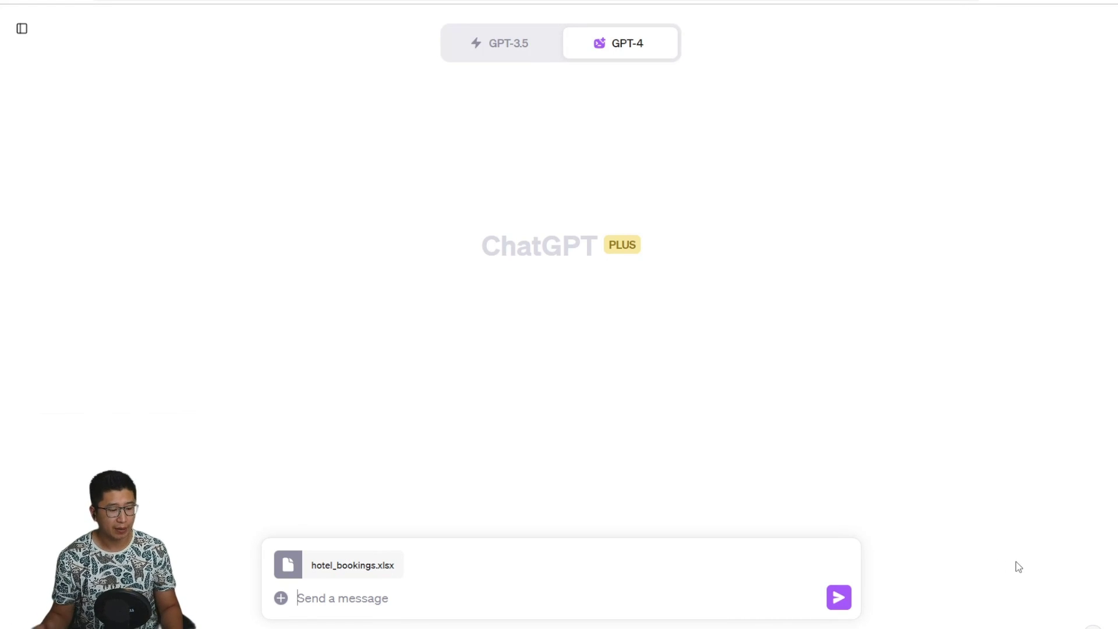
Paste the Power BI developer KPI prompt and send it with the bookings file
type("You are a power bi report developer, who is creating a dashboard with this hotel data. Your end user are regional level managers, and c-suite members. As such, you need a dashboard that shows overall statistics and trends, but also regional data.  Try to come up with KPIs that fit this dashboard, while including their formulas")
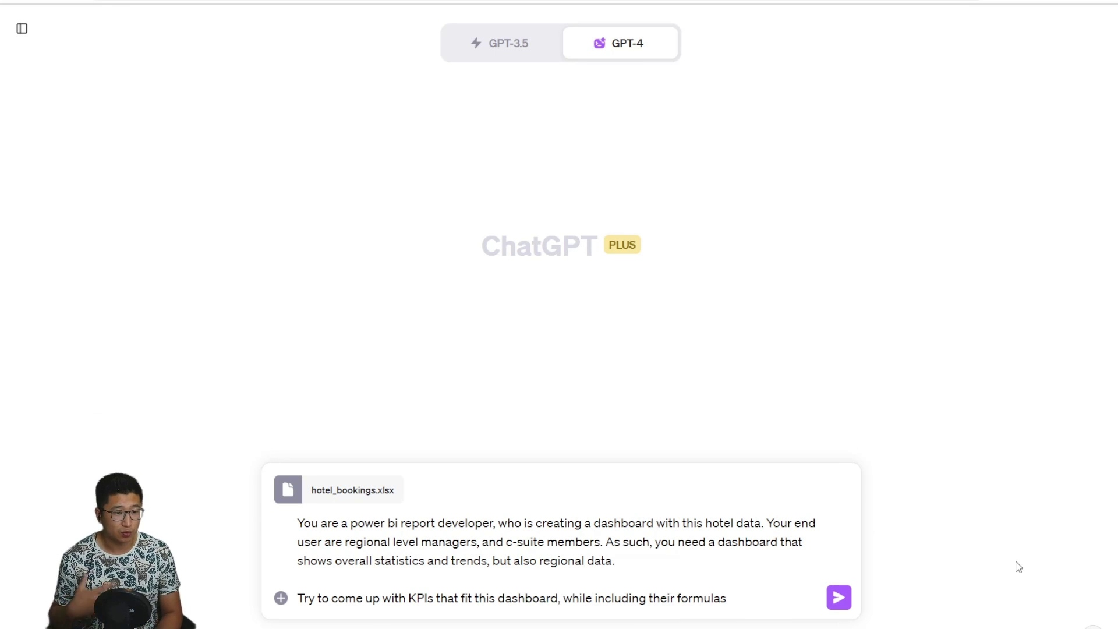
left_click(839, 597)
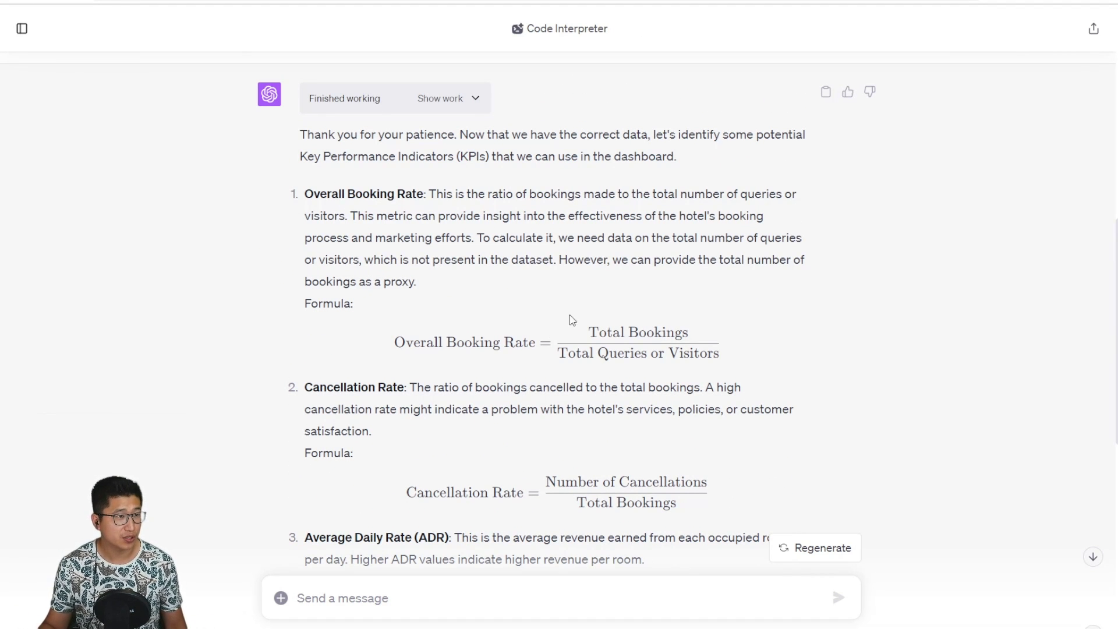
scroll(341, 130, "down", 1)
scroll(341, 130, "down", 6)
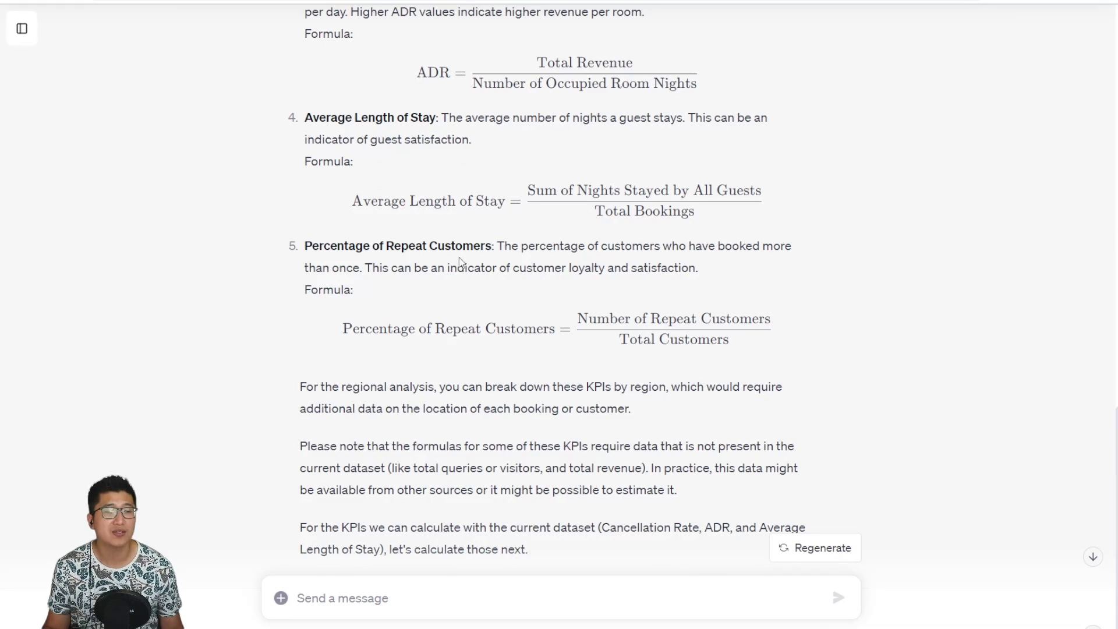
scroll(791, 269, "down", 2)
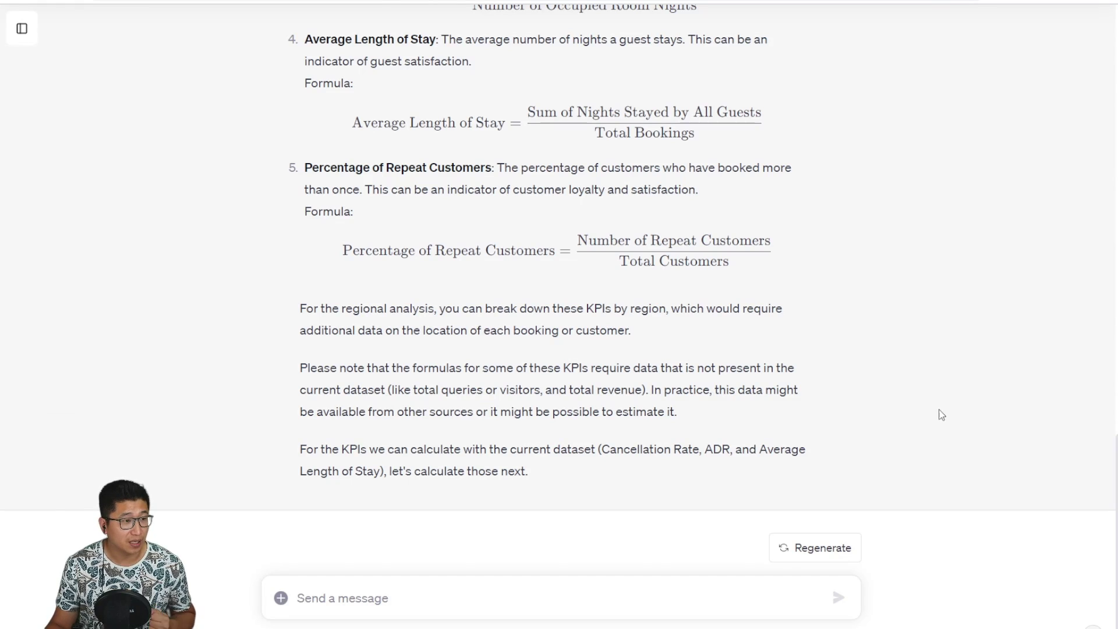
left_click_drag(306, 361, 675, 408)
left_click(724, 431)
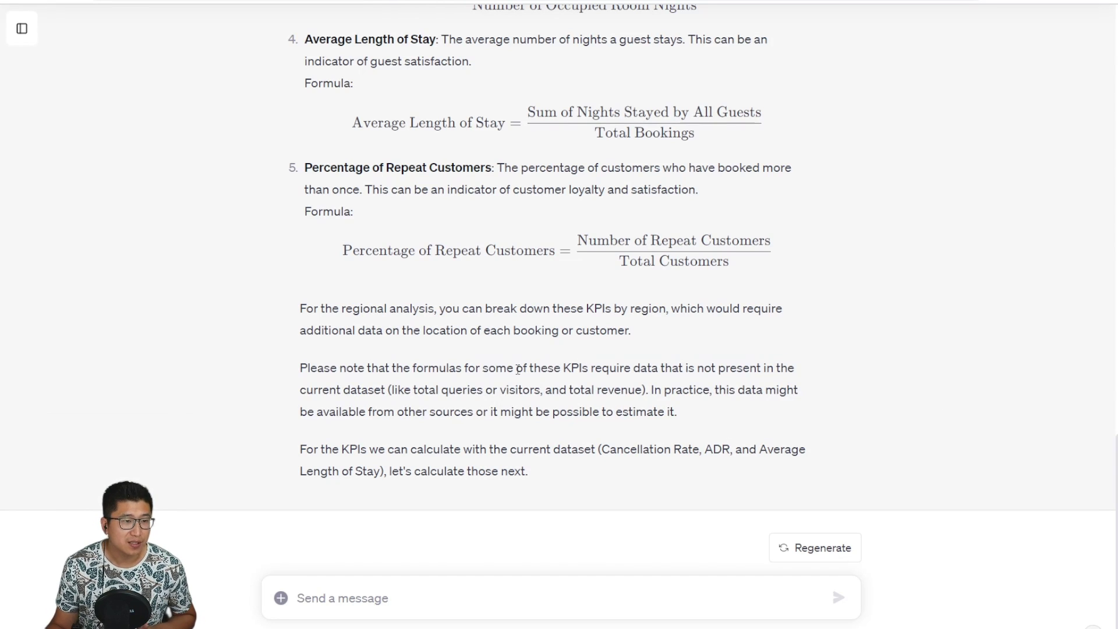
left_click_drag(484, 367, 380, 390)
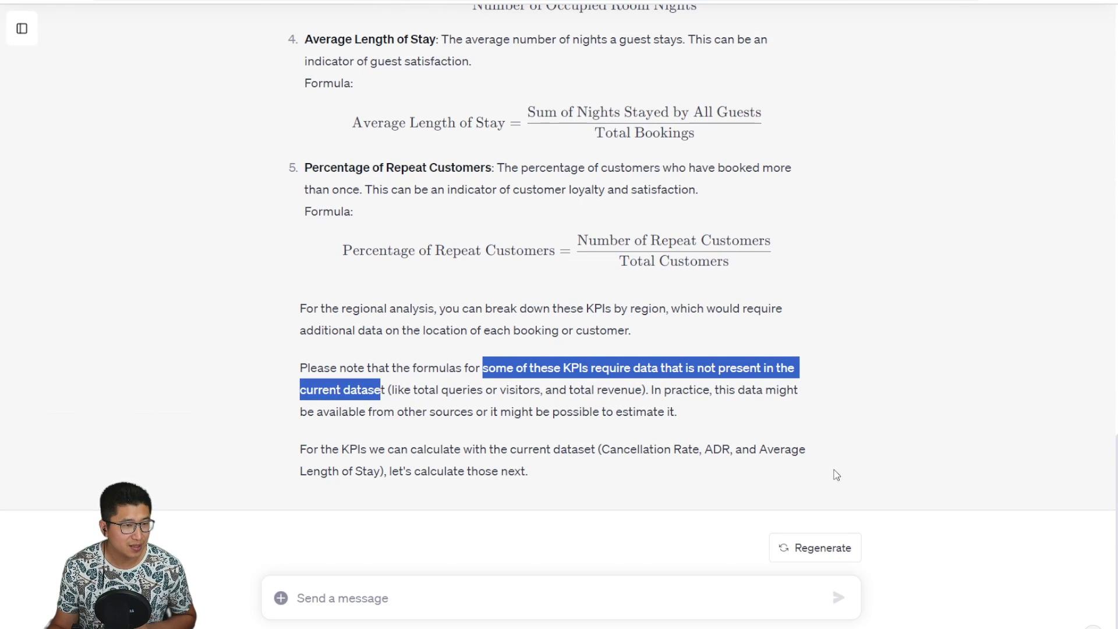
left_click(829, 415)
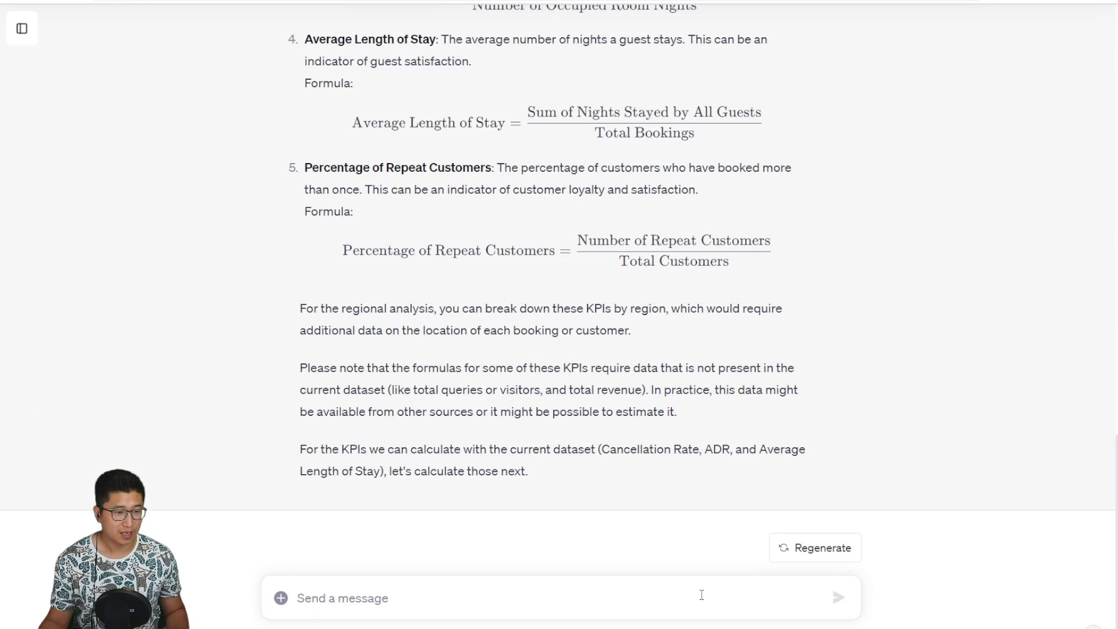
Paste and send the request for 5-6 dashboard visuals for the KPIs
left_click(701, 595)
type("make 5-6 visuals as well as these KPIs to be used in a dashboard")
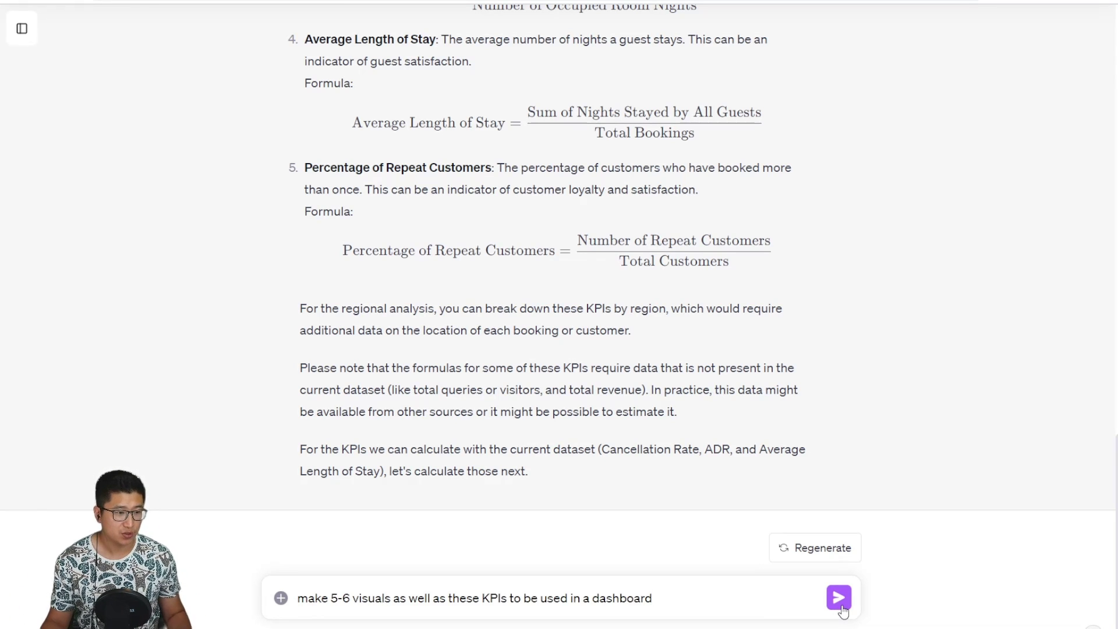
left_click(840, 600)
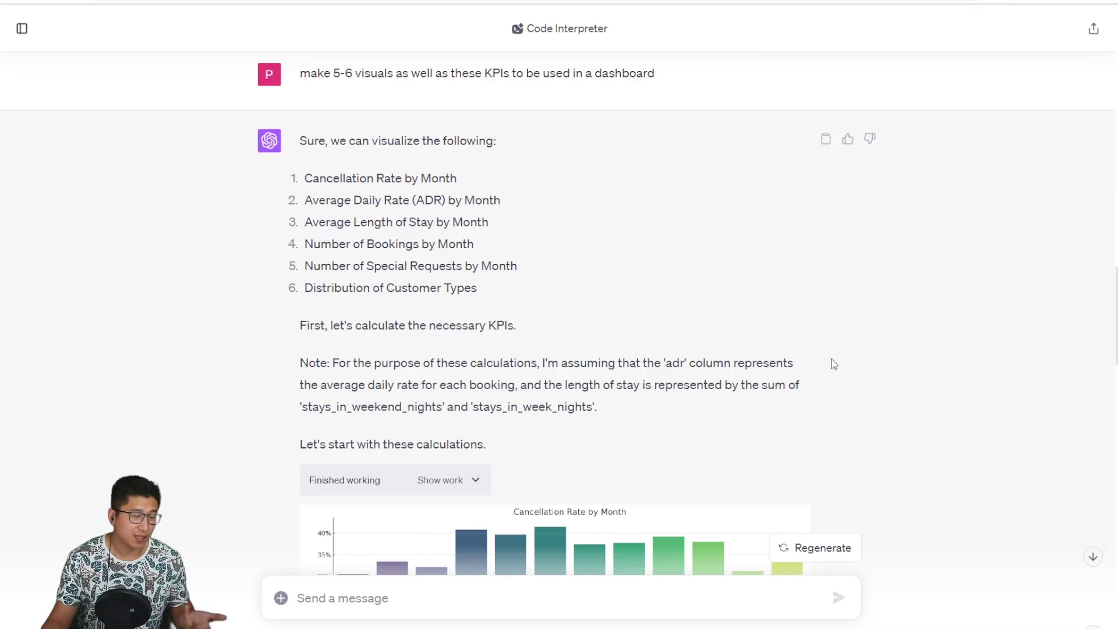
Review the proposed visuals list, the adr assumption note, and the six generated bar charts
left_click_drag(511, 294, 296, 176)
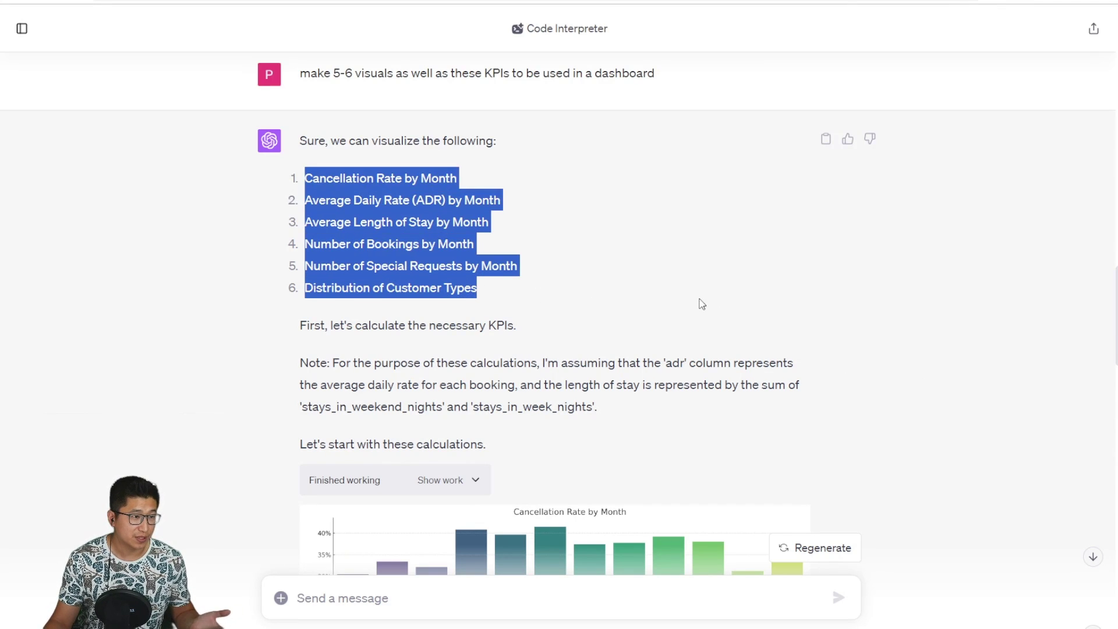
left_click(699, 299)
scroll(679, 302, "down", 1)
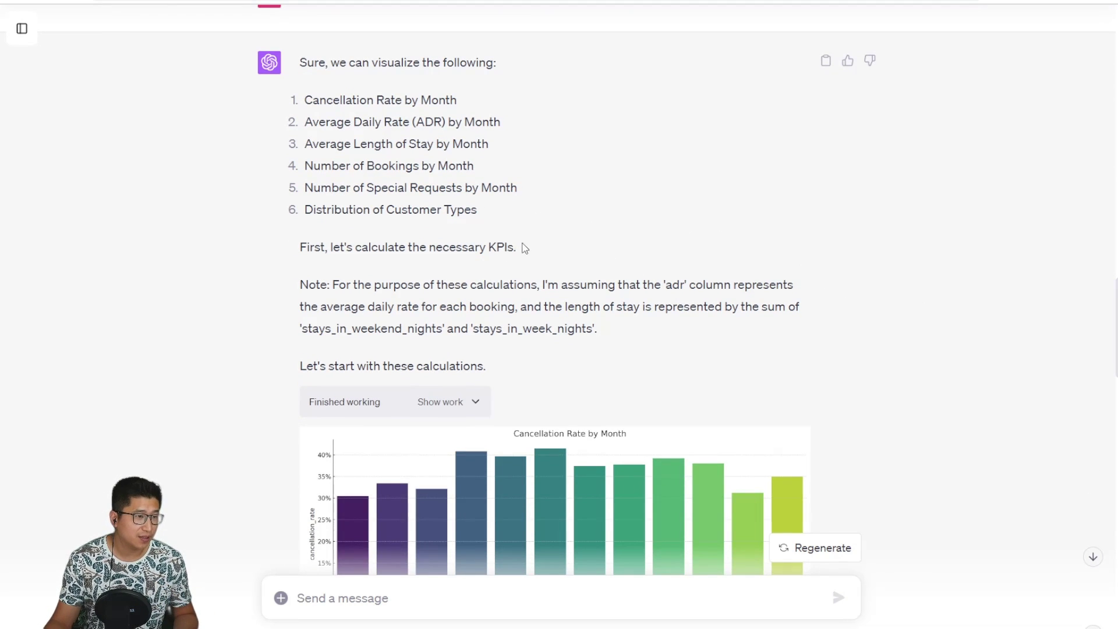
left_click_drag(300, 285, 624, 330)
left_click(624, 331)
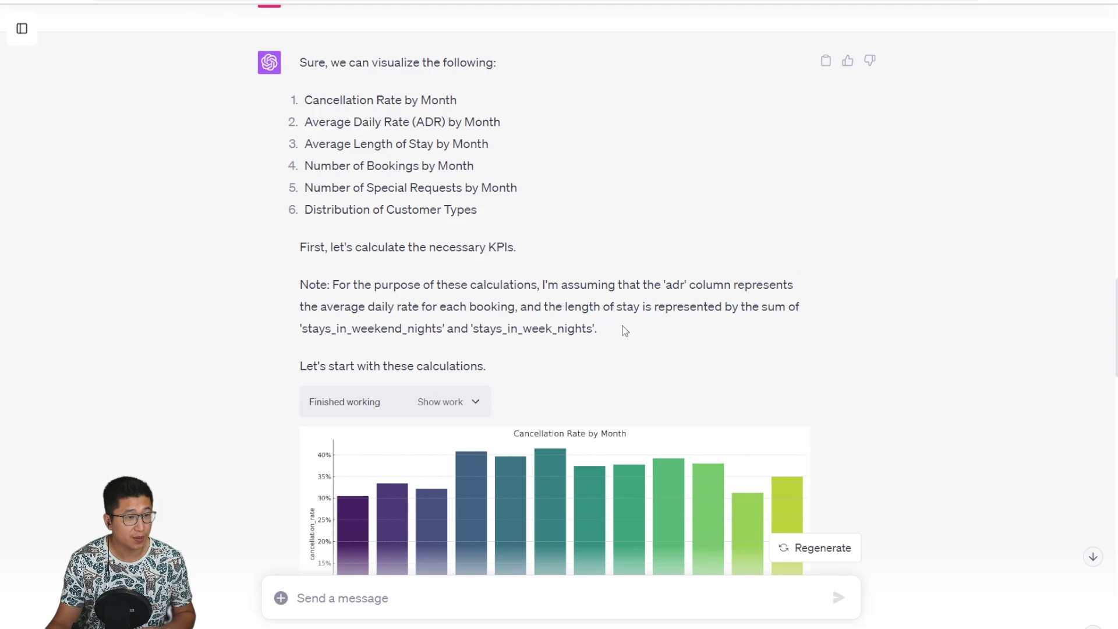
scroll(634, 327, "down", 7)
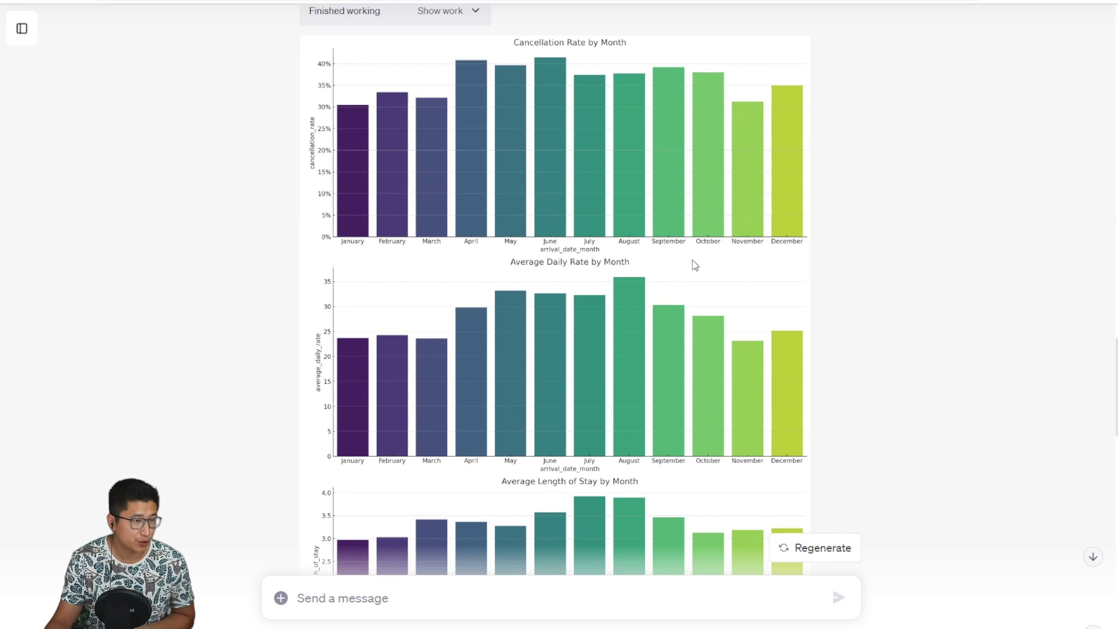
scroll(744, 273, "down", 1)
scroll(741, 269, "down", 10)
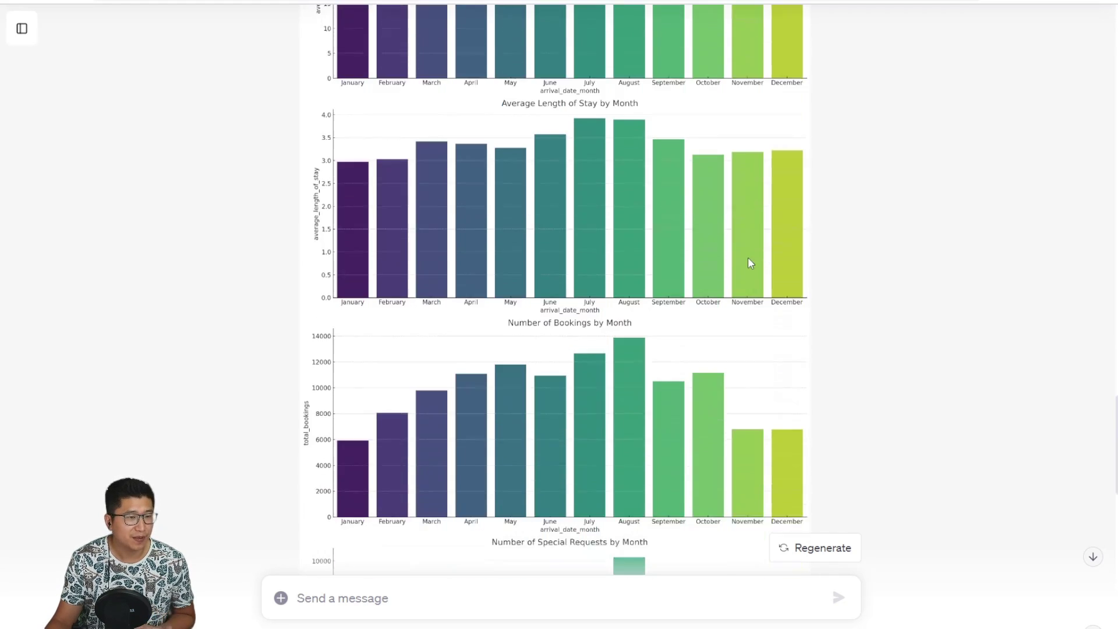
scroll(750, 259, "down", 2)
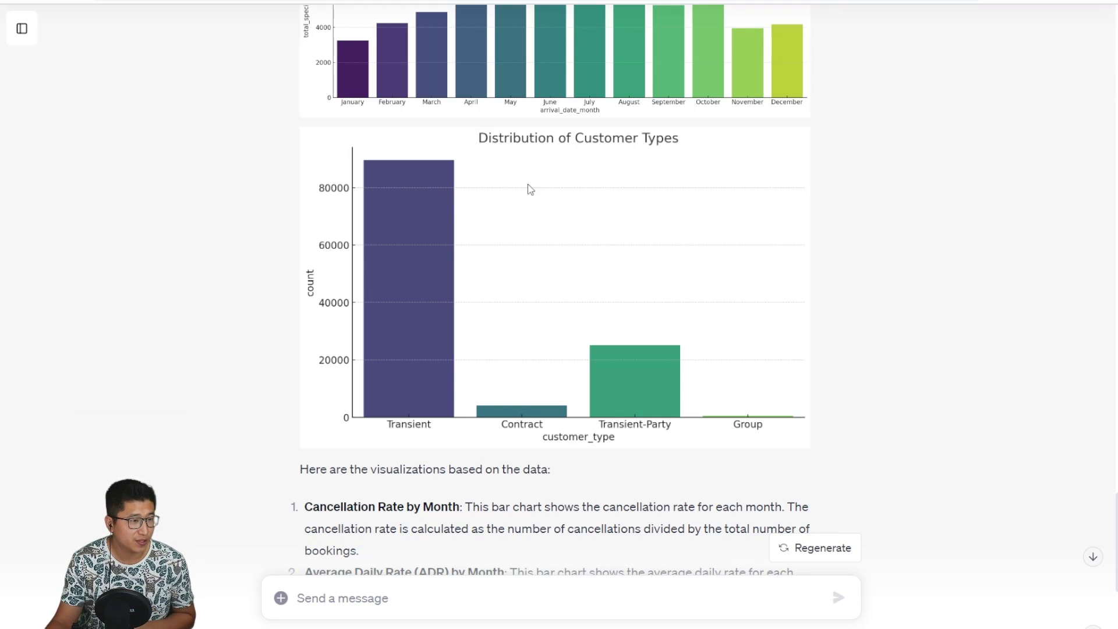
scroll(499, 302, "down", 4)
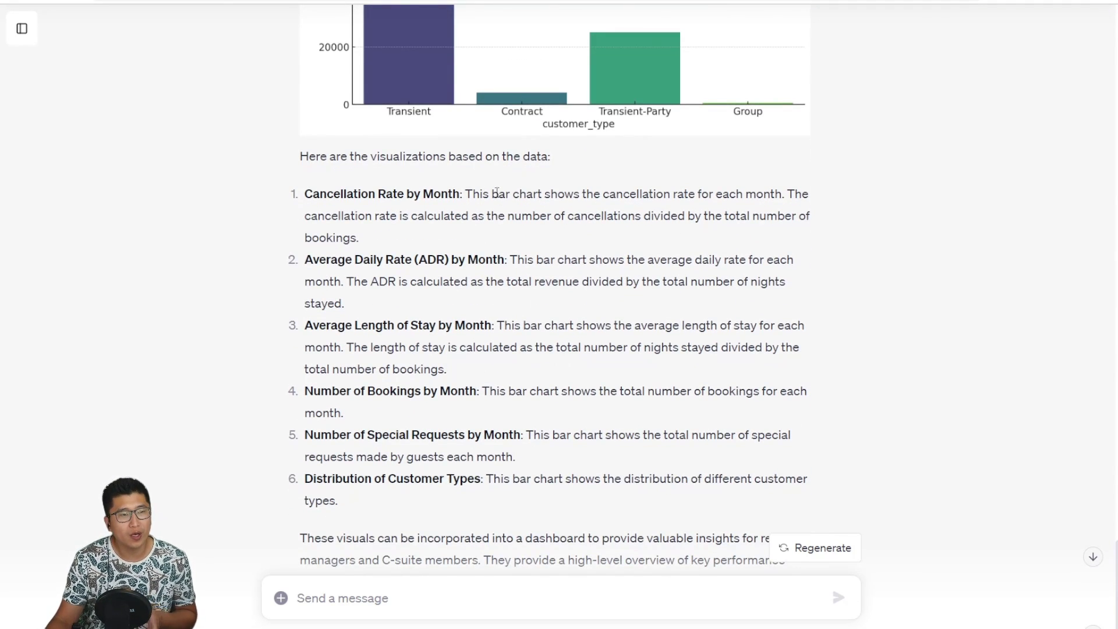
scroll(532, 297, "down", 2)
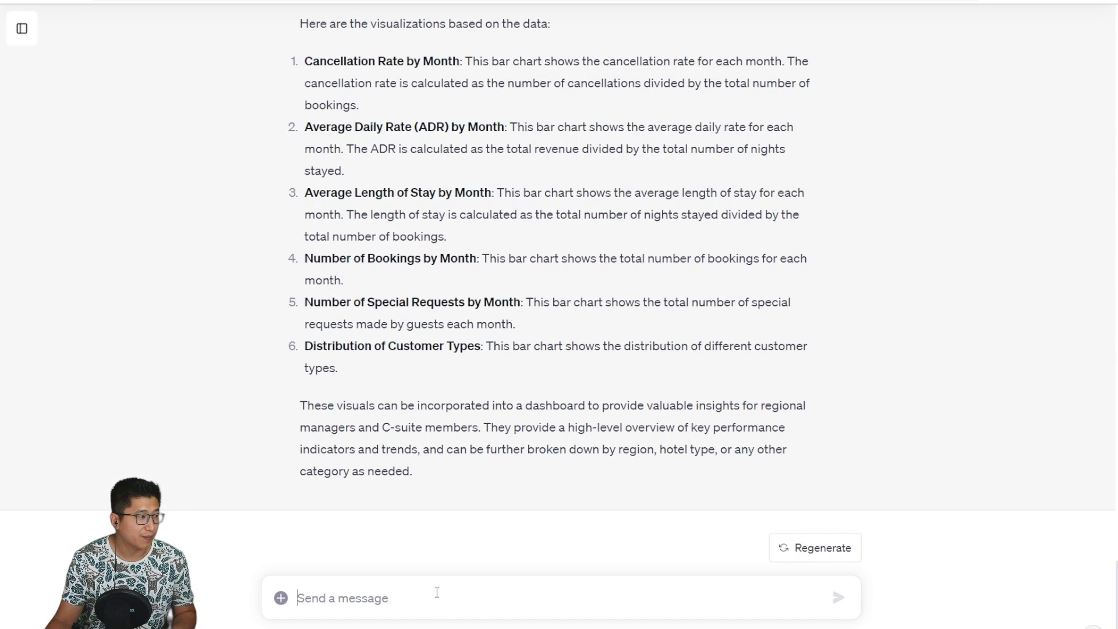
Ask 'Create all the KPIs and visuals in a layout' and read the proposed four-row layout
left_click(416, 588)
type("Create all the KPIs and visuals in a layout")
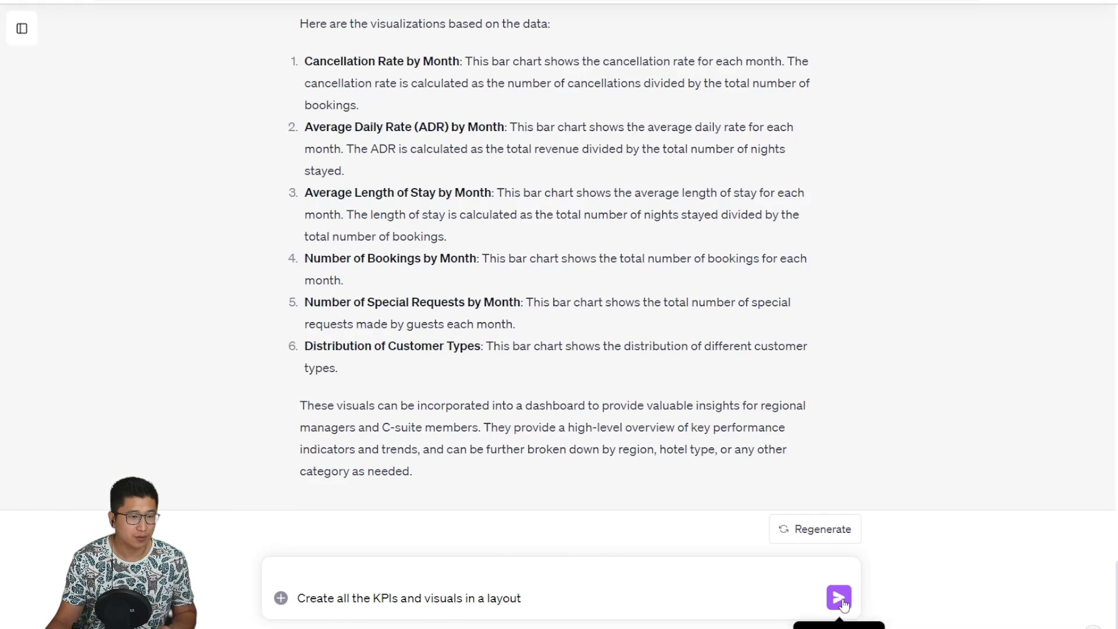
key("Return")
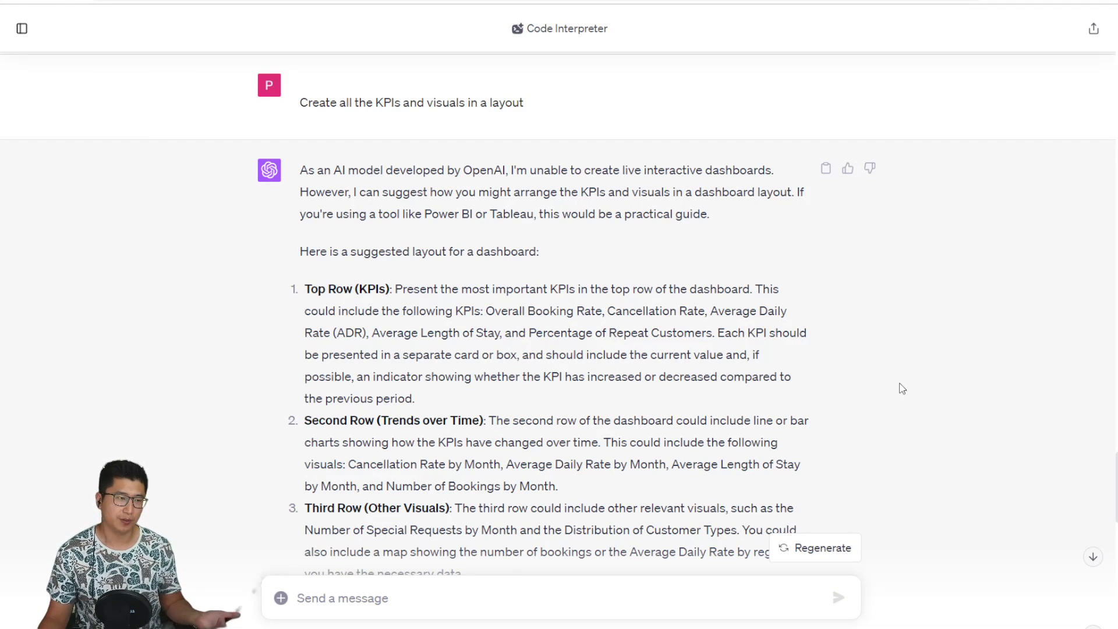
scroll(486, 270, "down", 2)
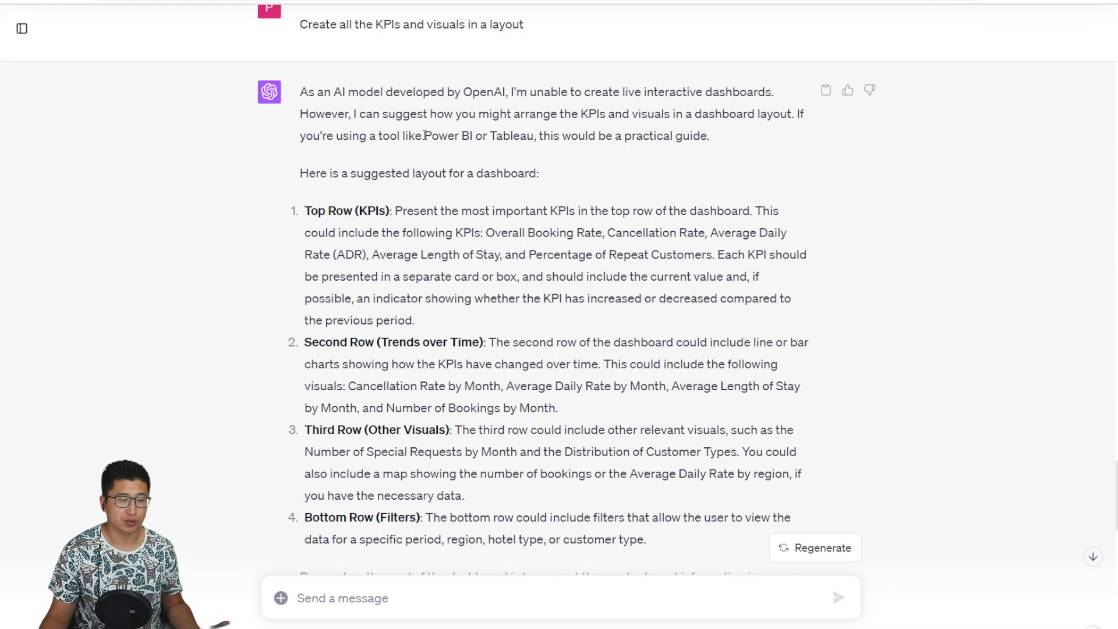
scroll(727, 180, "down", 2)
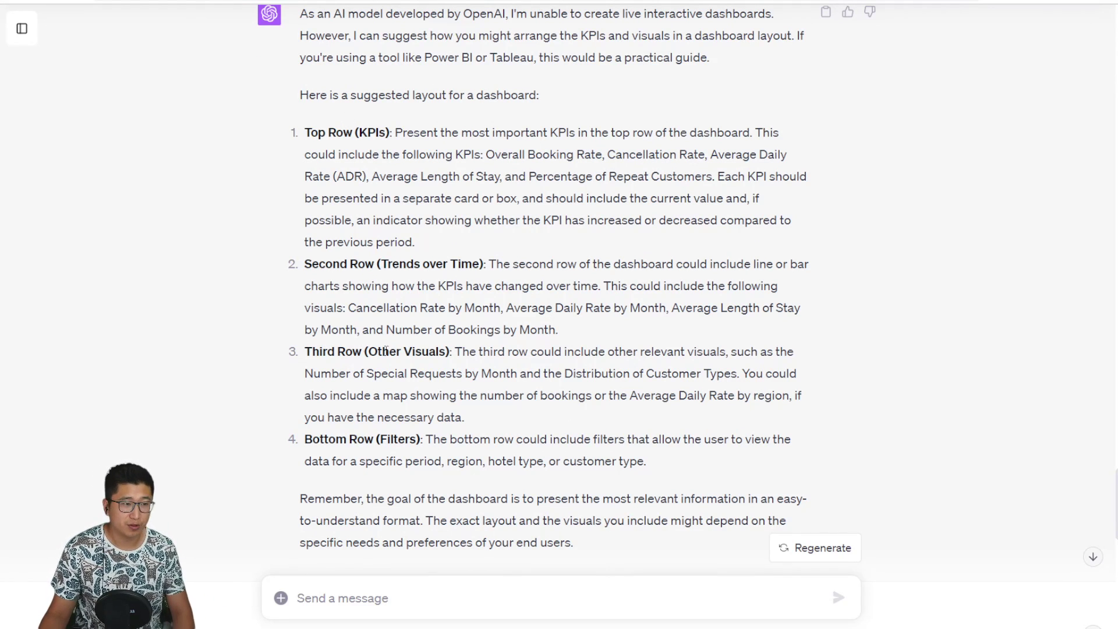
scroll(394, 354, "down", 2)
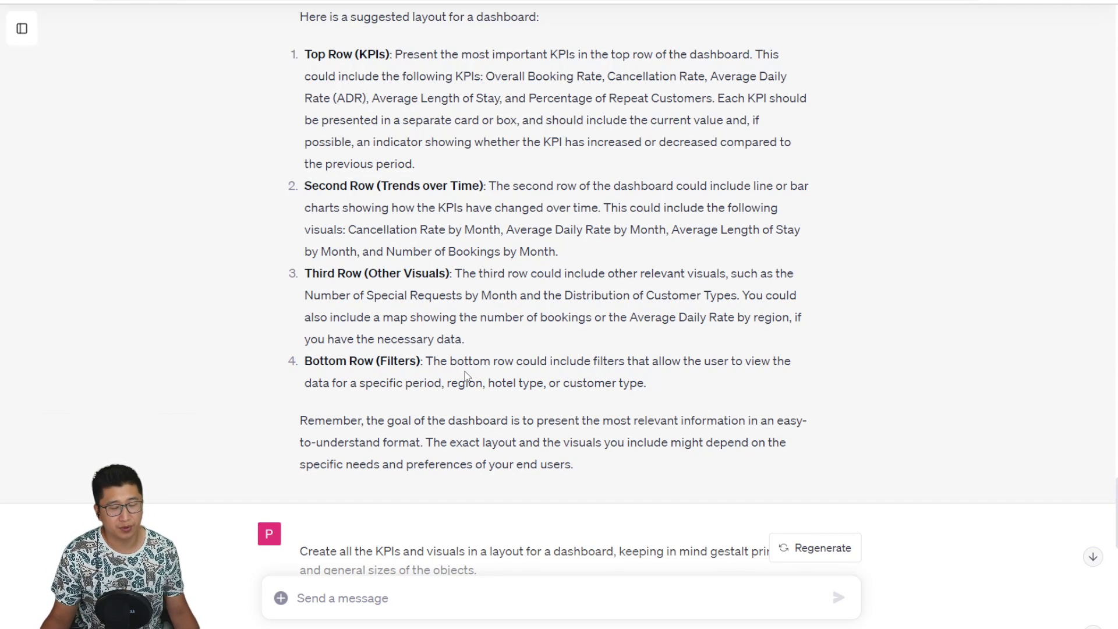
Scroll to the Gestalt-principles prompt and the code block with the text-based dashboard sketch
scroll(465, 376, "down", 5)
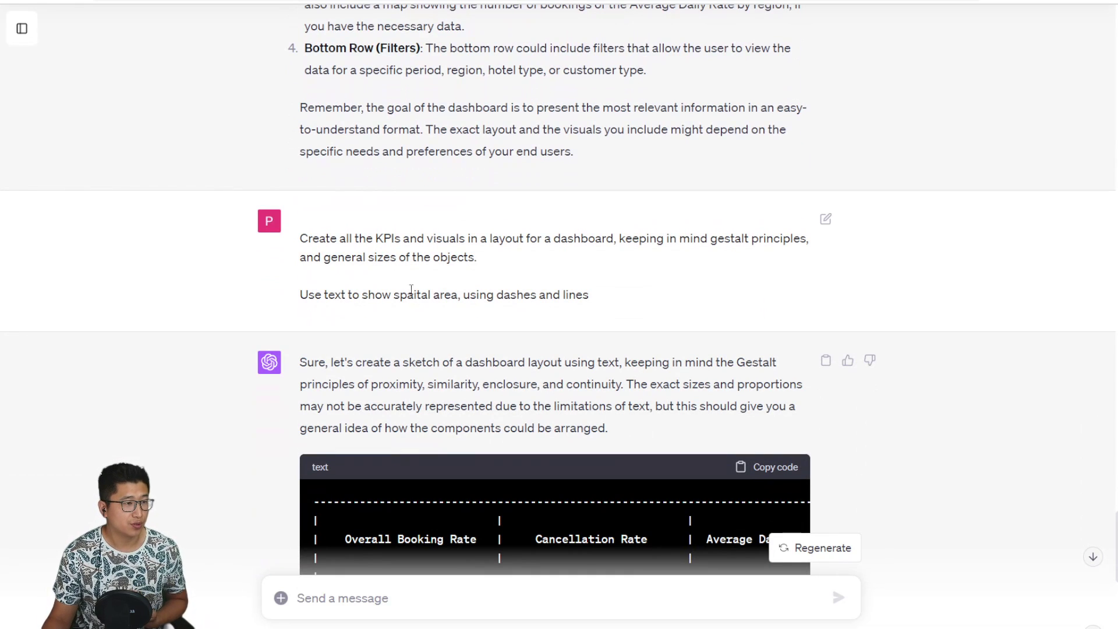
right_click(354, 229)
left_click(448, 207)
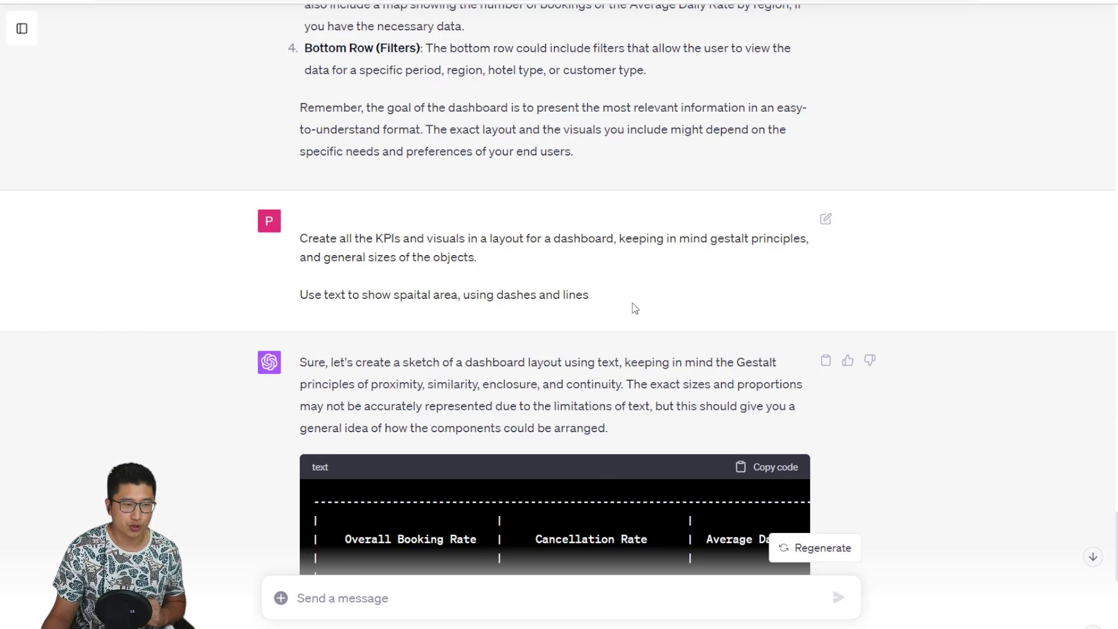
scroll(635, 309, "down", 8)
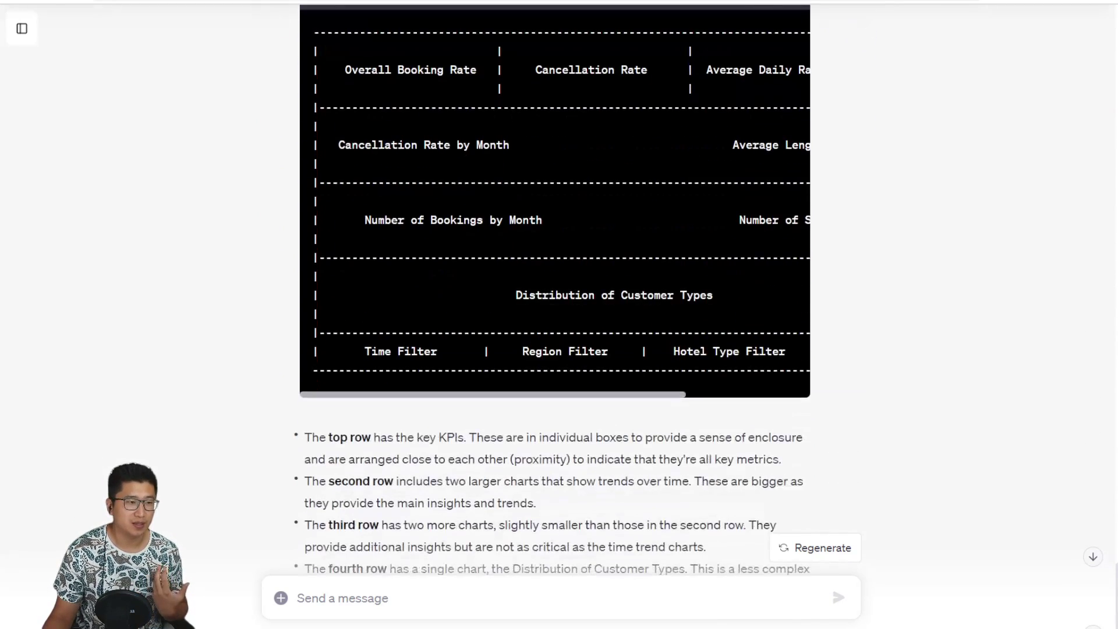
scroll(506, 239, "up", 3)
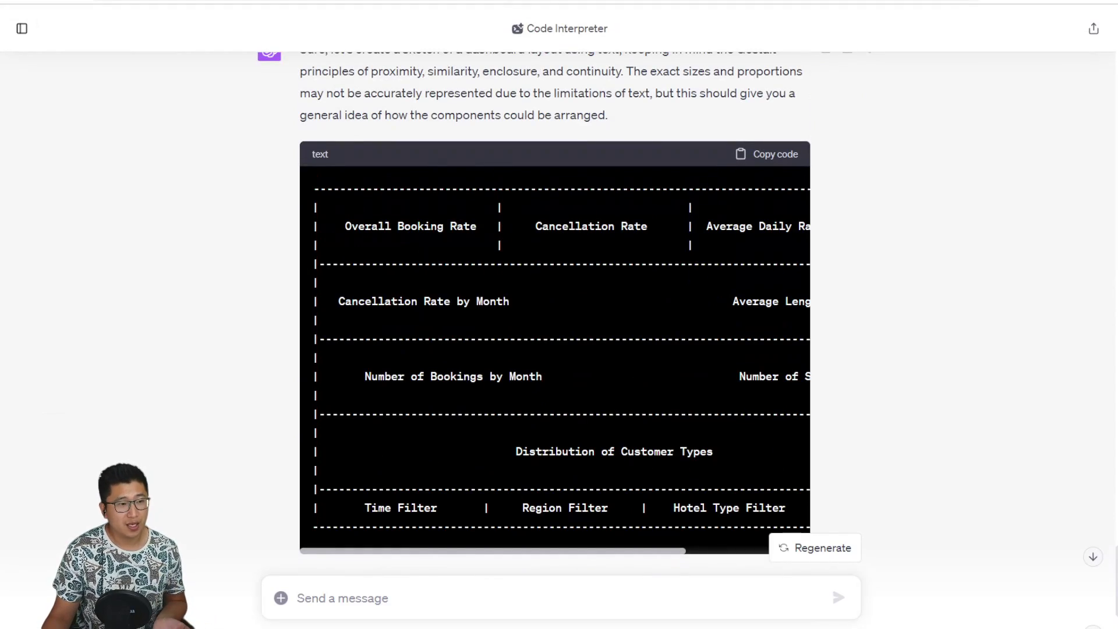
scroll(485, 189, "up", 12)
scroll(485, 189, "down", 6)
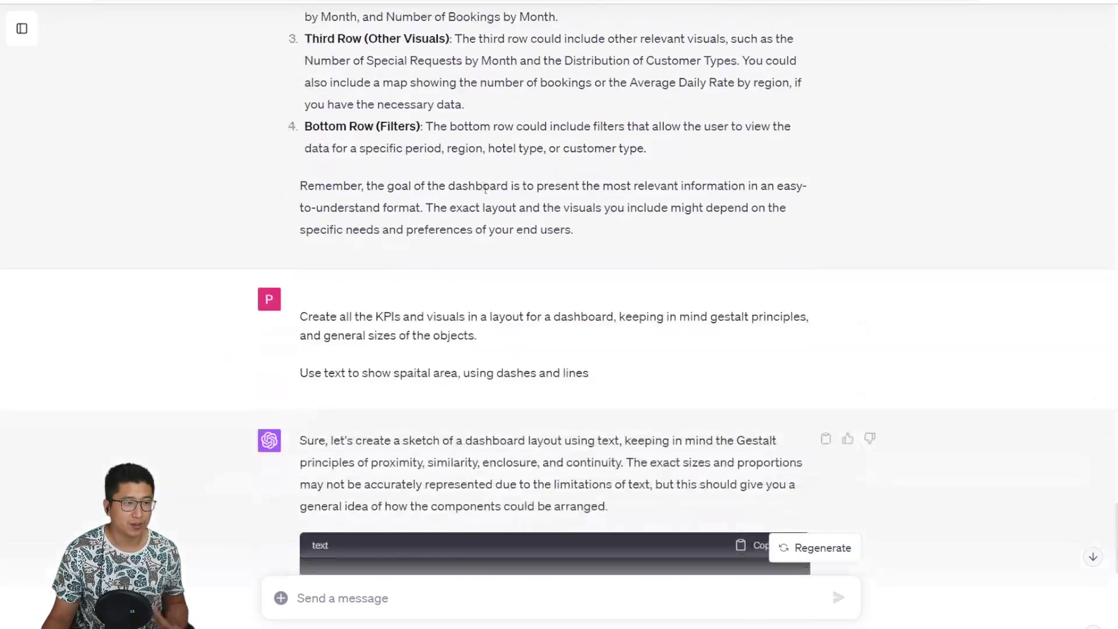
scroll(484, 189, "down", 8)
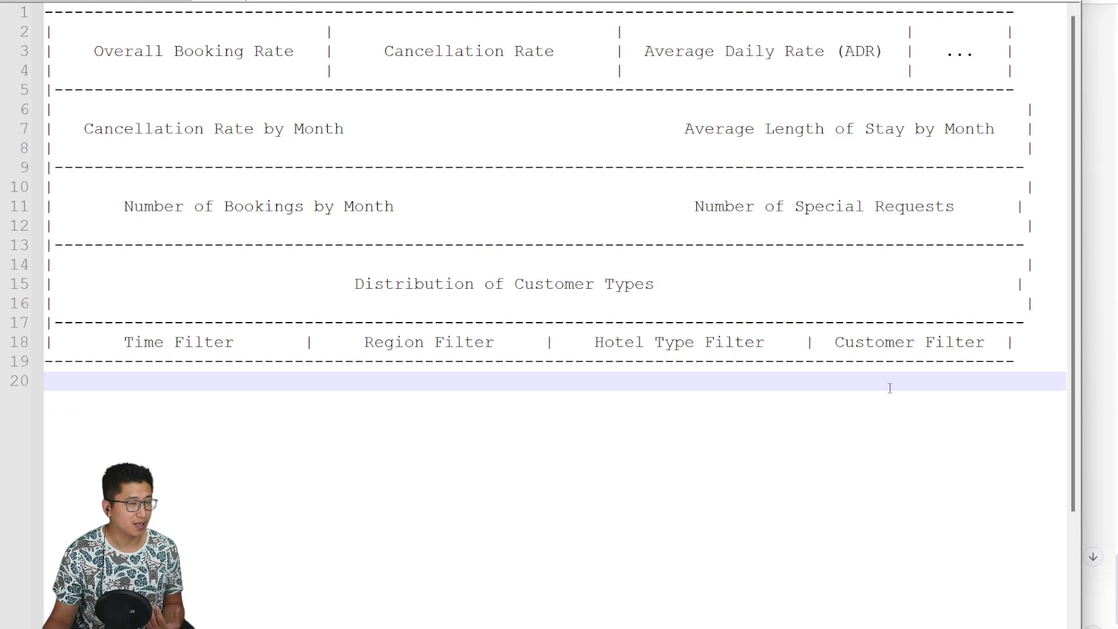
Highlight all 19 lines of the dashboard mockup in the text editor, then deselect
left_click_drag(1037, 362, 57, 27)
left_click(665, 450)
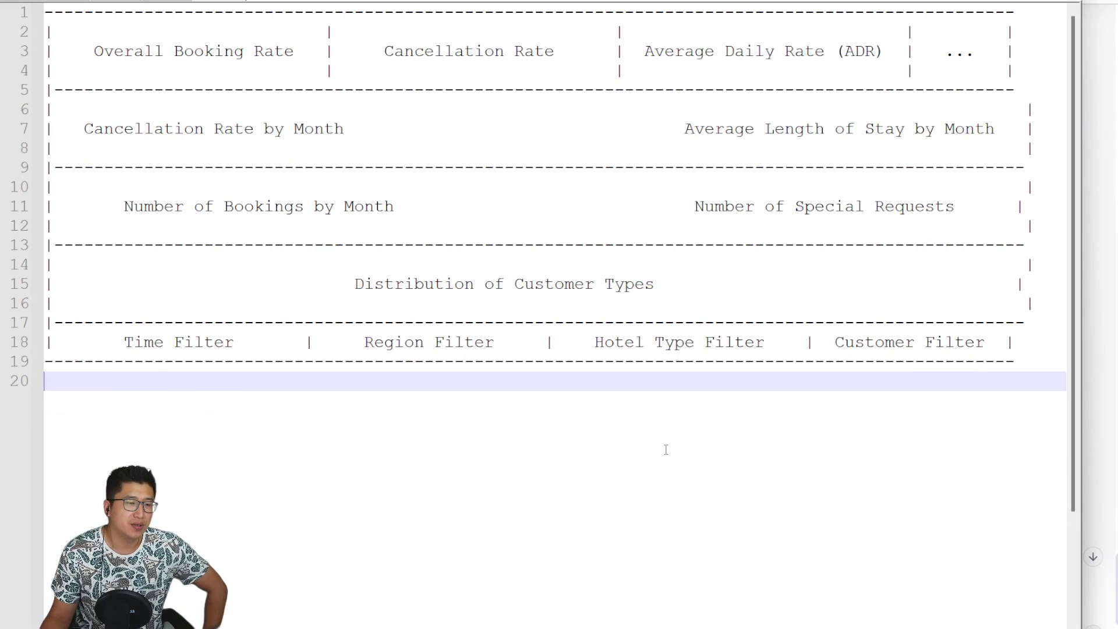
Return to the ChatGPT conversation and scroll to the row-by-row sketch explanations
left_click(1101, 110)
scroll(918, 202, "down", 5)
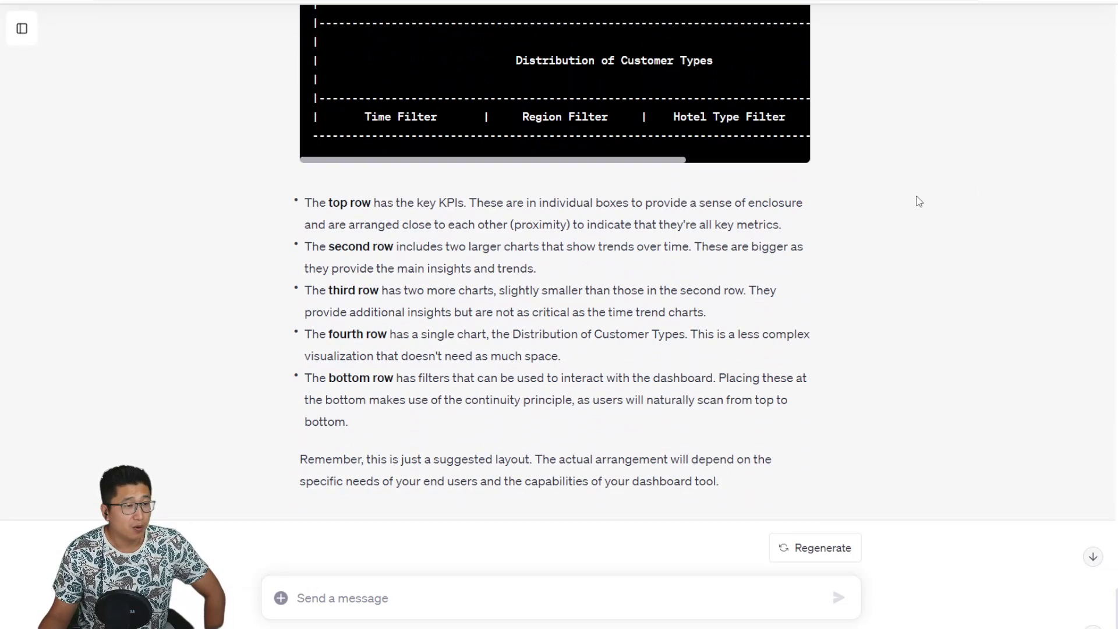